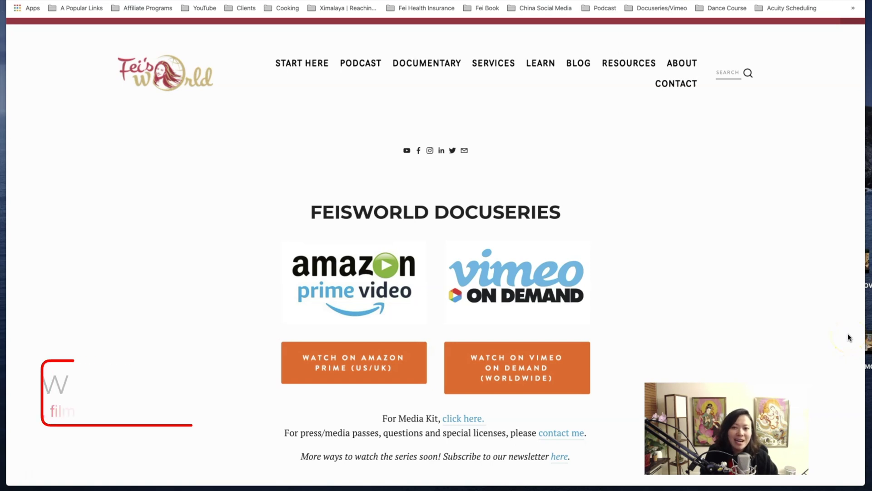
Look through the Feisworld Docuseries page, from the streaming links past the trailer to the series description.
left_click(839, 321)
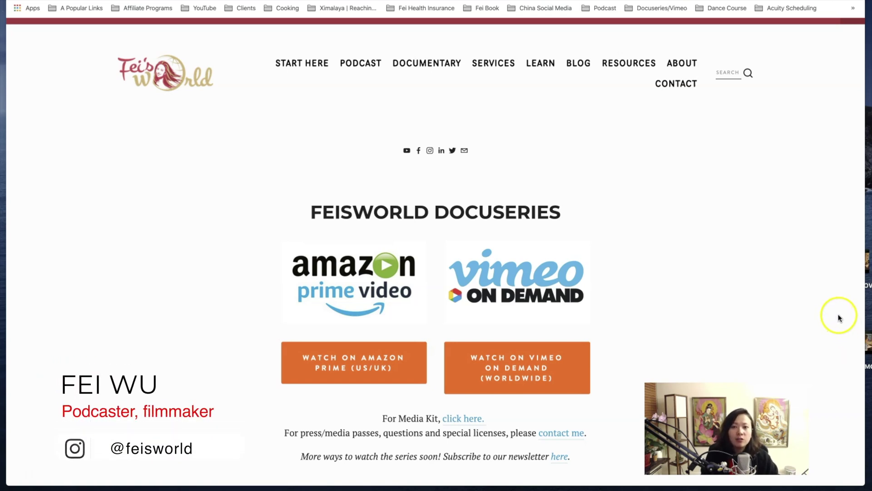
scroll(839, 311, "down", 5)
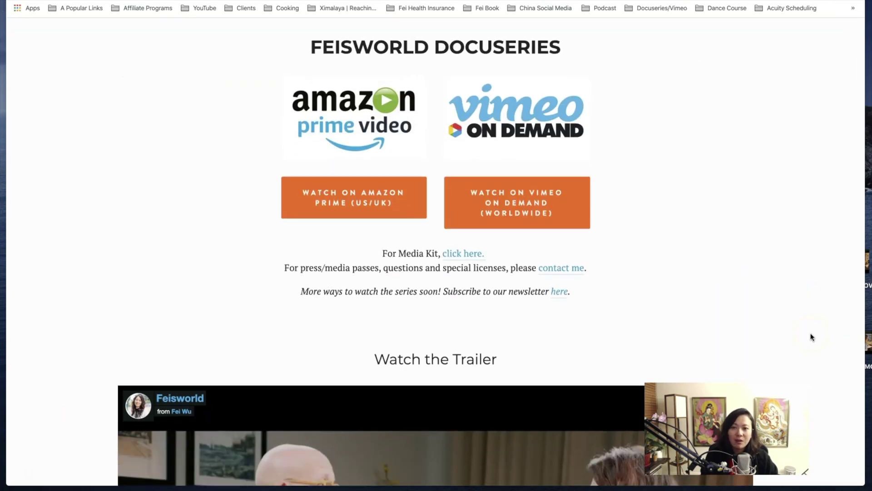
scroll(807, 341, "down", 2)
scroll(805, 344, "down", 3)
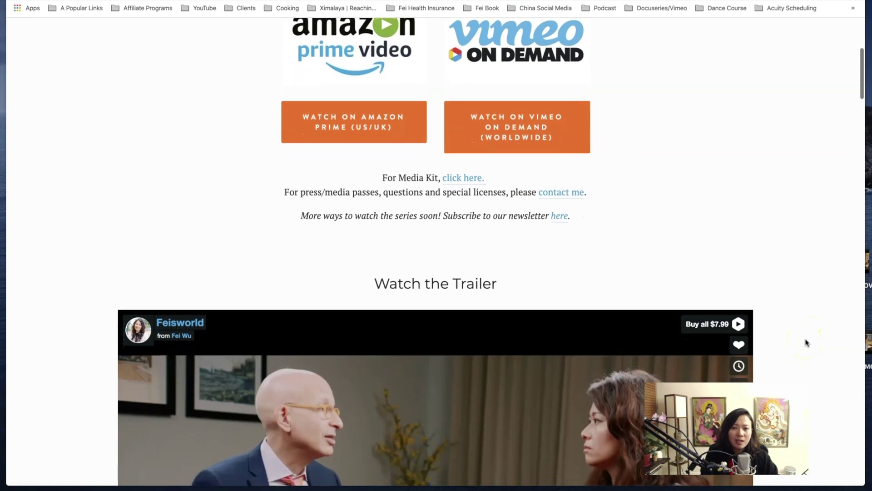
scroll(805, 340, "down", 6)
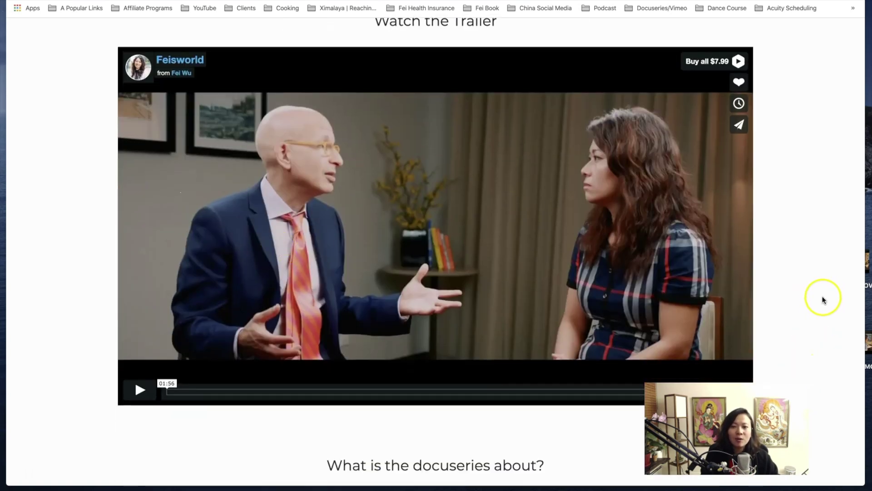
scroll(800, 309, "down", 7)
scroll(798, 312, "down", 15)
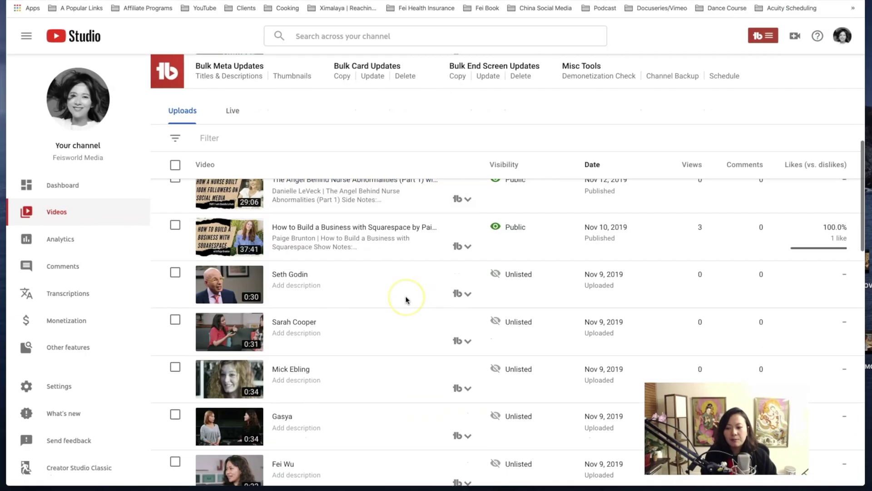
Open the unlisted Seth Godin video from the channel uploads on YouTube and pause it on the closing docuseries card.
scroll(404, 298, "down", 2)
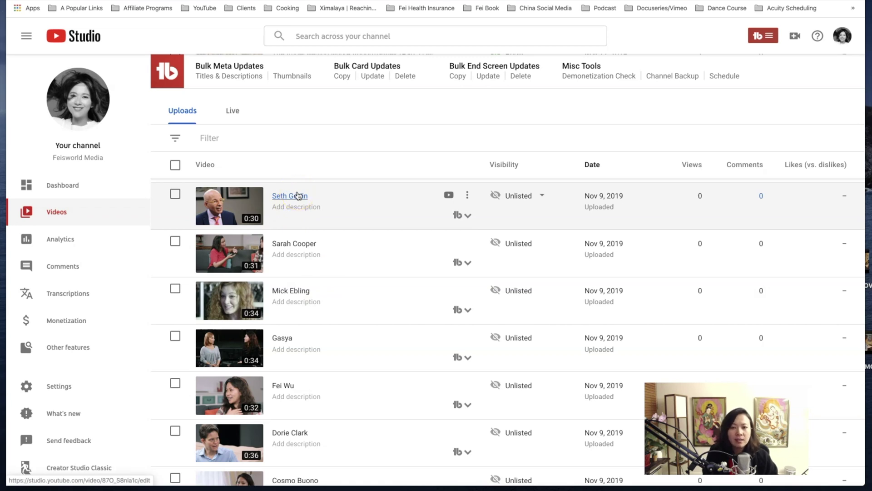
left_click(345, 205)
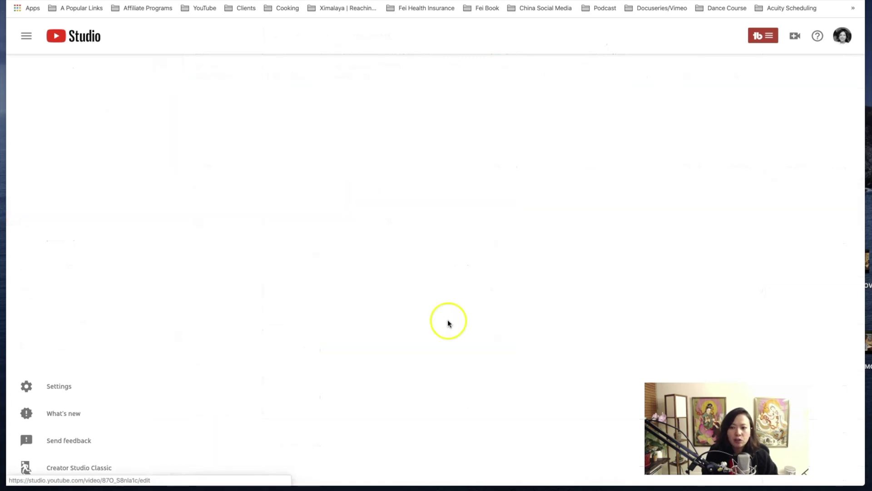
left_click(85, 131)
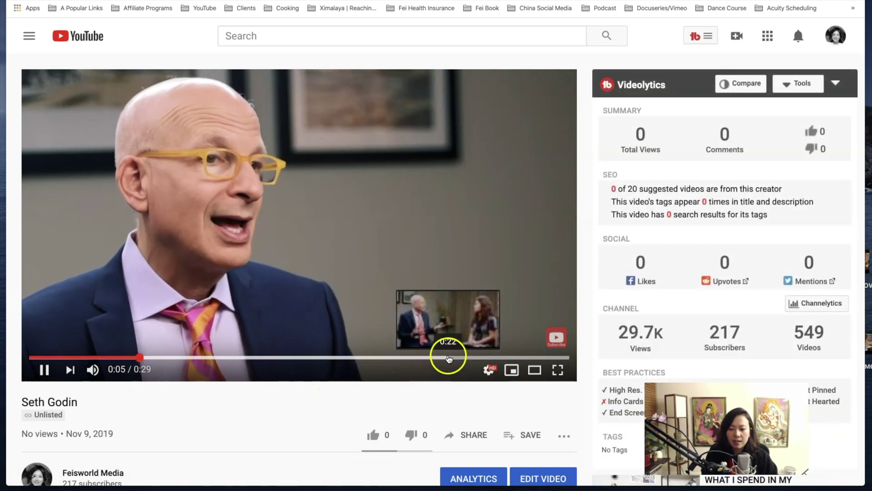
left_click(448, 357)
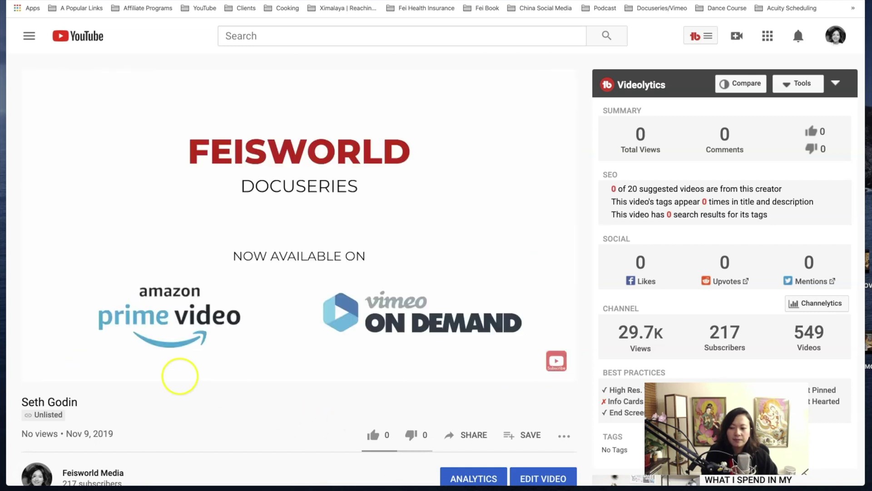
left_click(46, 370)
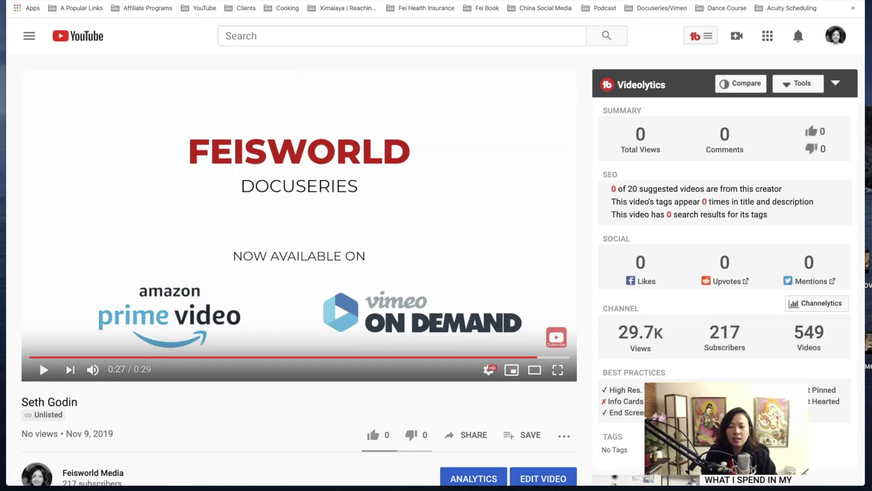
Launch TubeBuddy's Keyword Explorer and explore the keyword "seth godin".
left_click(695, 37)
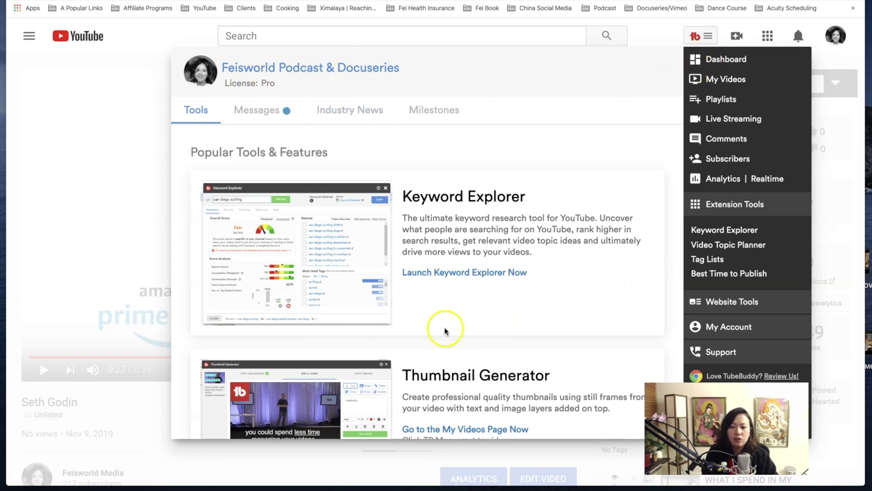
left_click(474, 277)
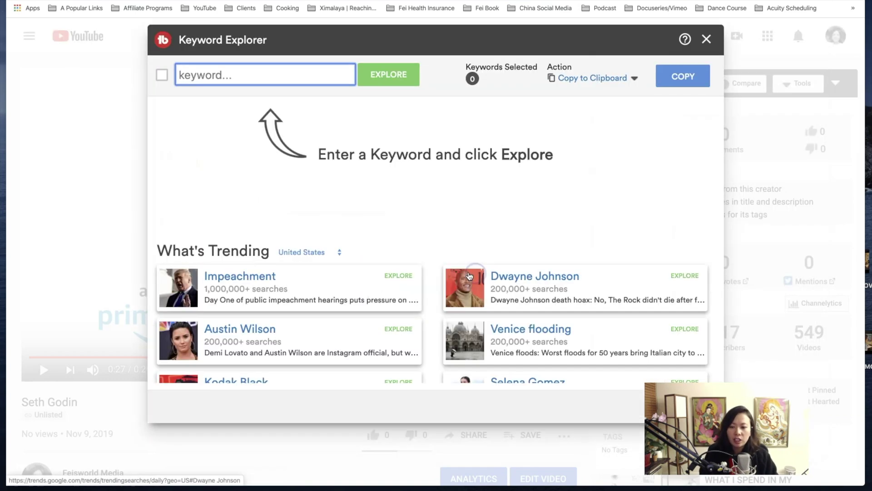
type("Seth Godin")
key("Return")
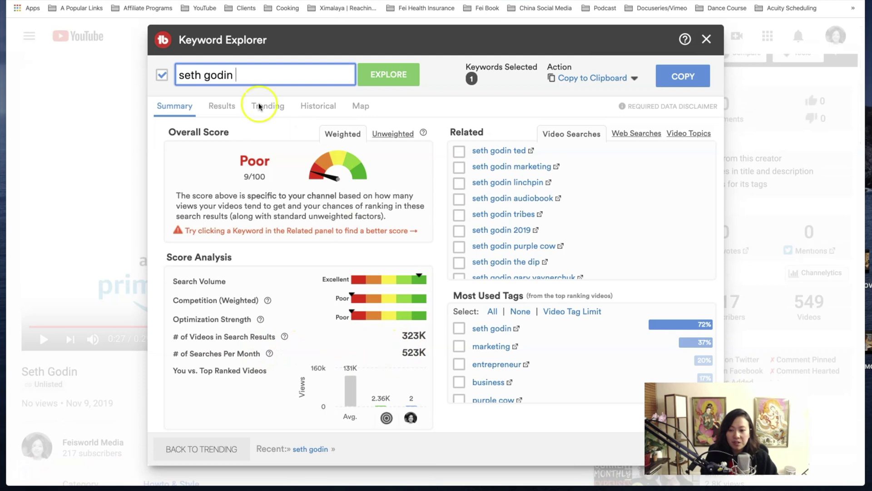
Explore the keyword "feisworld" and check its number of videos in search results.
left_click_drag(259, 73, 183, 68)
key("BackSpace")
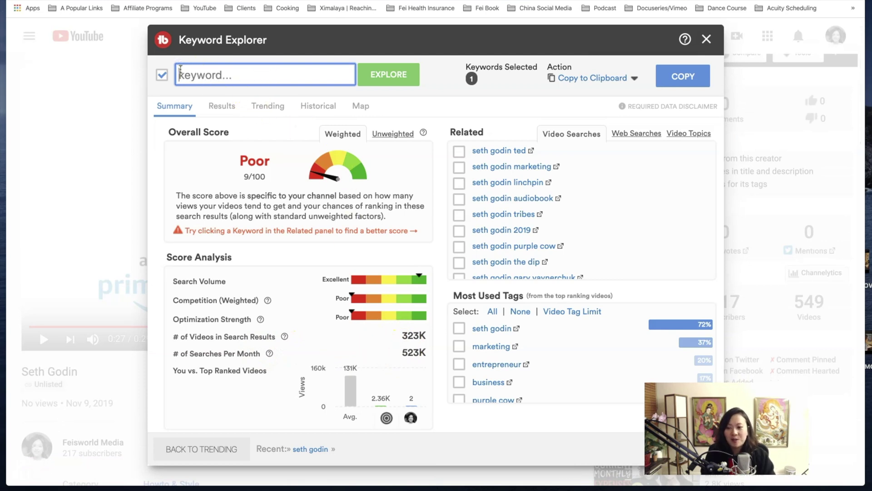
key("Return")
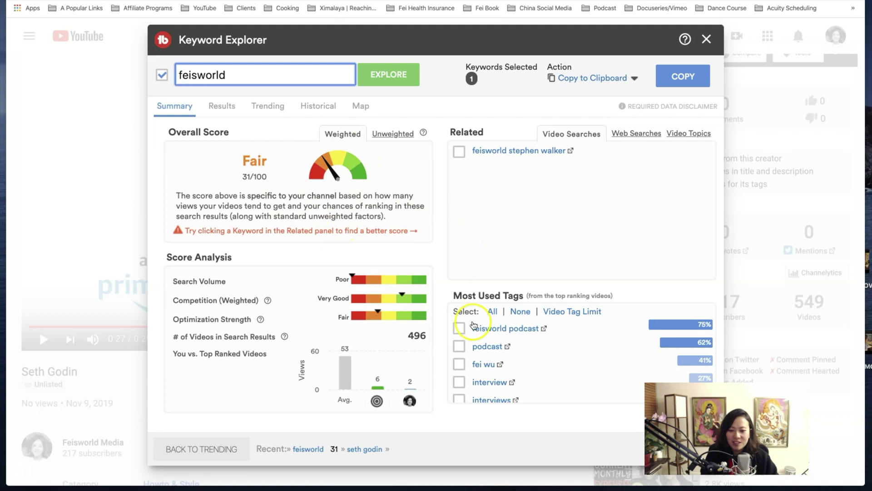
left_click(425, 336)
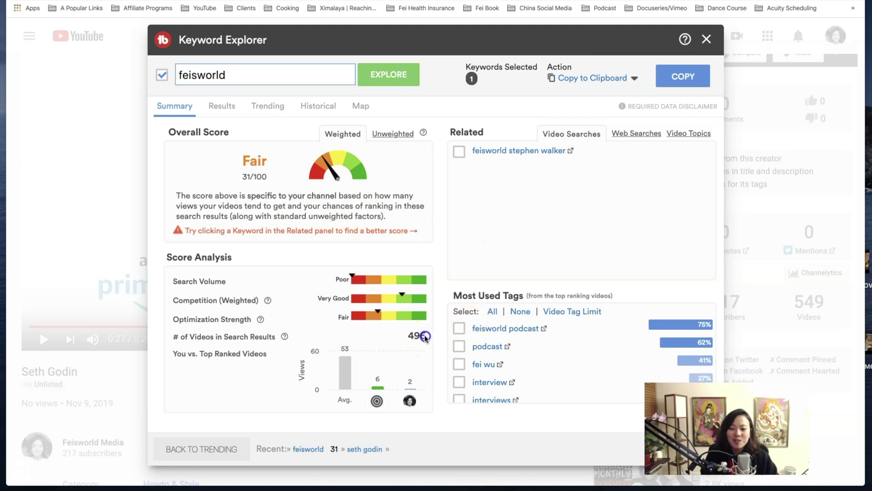
scroll(359, 366, "up", 2)
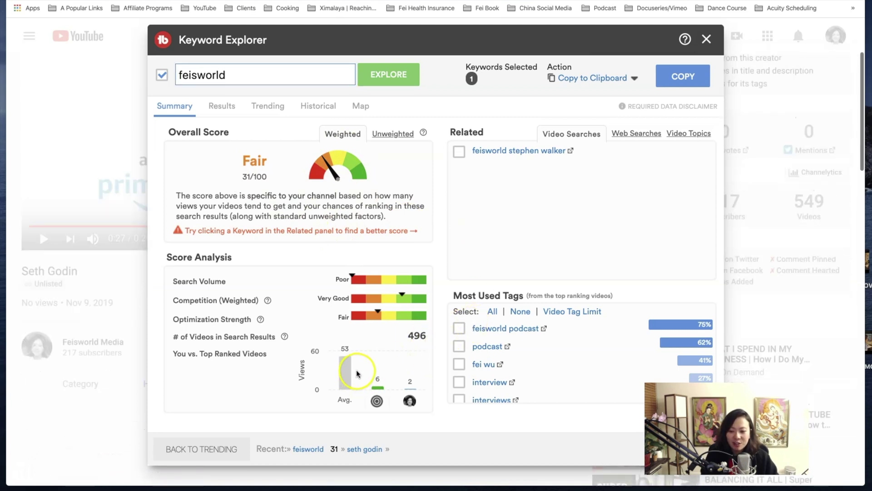
Replace the "feisworld" keyword with "seth godin" and explore it again.
double_click(244, 75)
type("sethg")
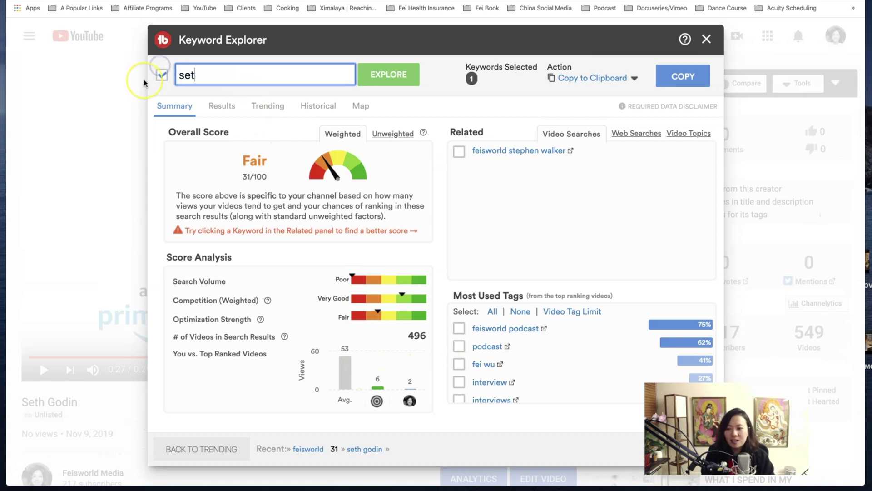
key("BackSpace")
type("godin")
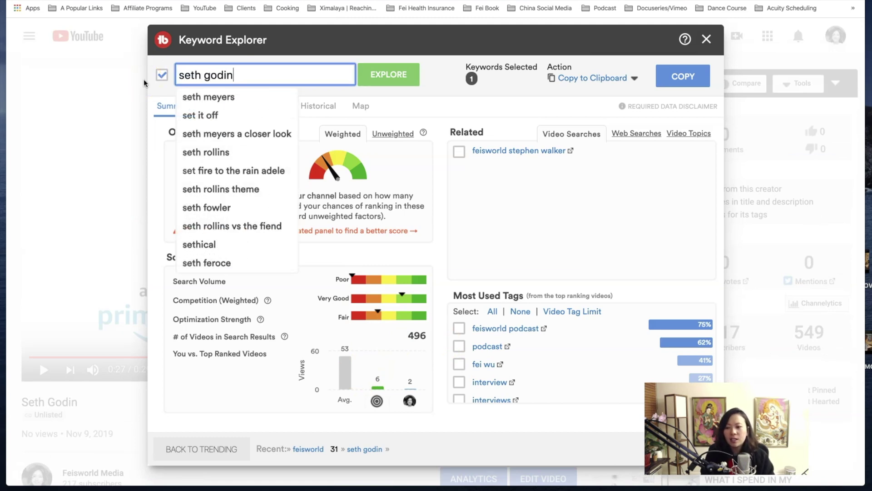
key("Return")
scroll(600, 232, "down", 1)
scroll(604, 237, "up", 1)
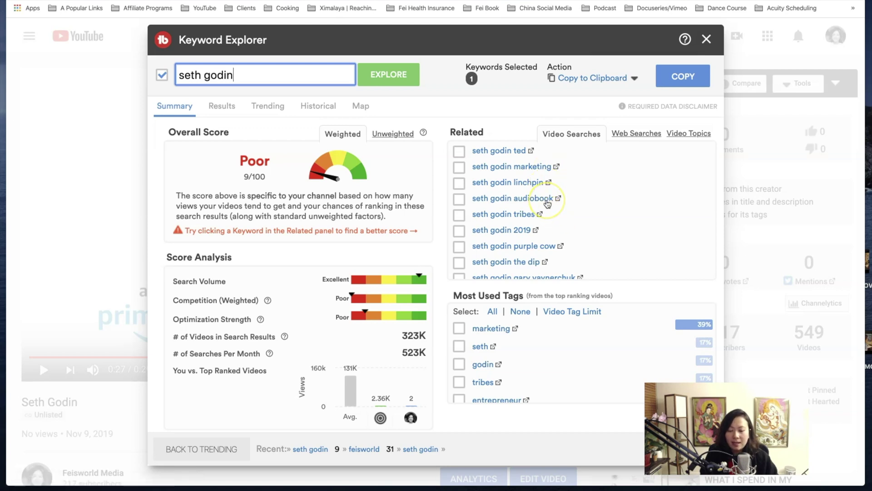
Review the related video searches and most used tags for "seth godin".
left_click(532, 217)
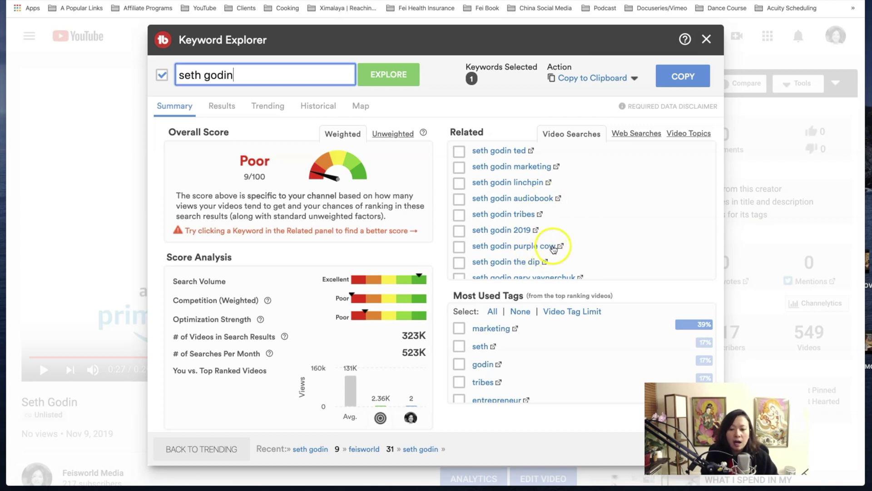
scroll(598, 247, "down", 1)
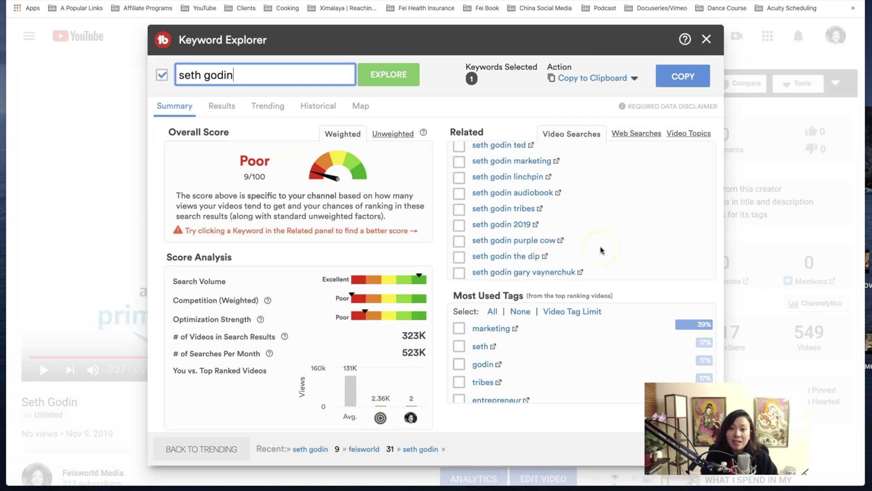
scroll(599, 249, "down", 1)
scroll(564, 259, "down", 1)
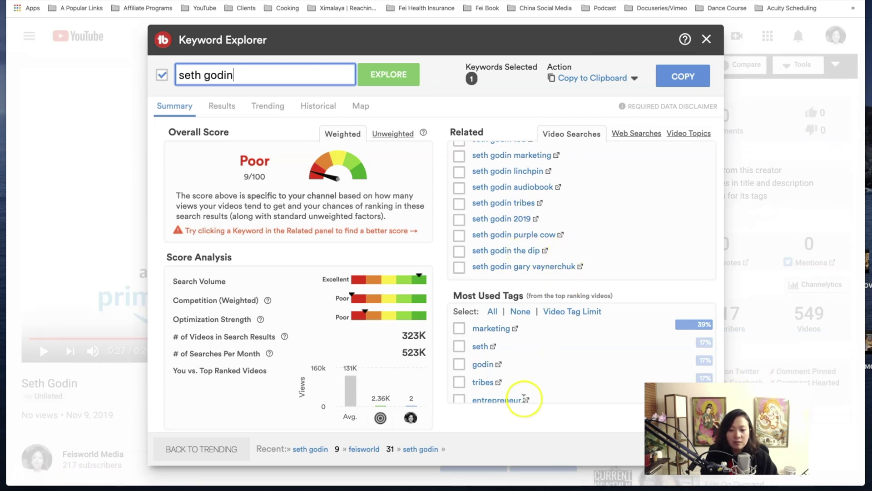
scroll(568, 358, "down", 2)
scroll(609, 296, "down", 3)
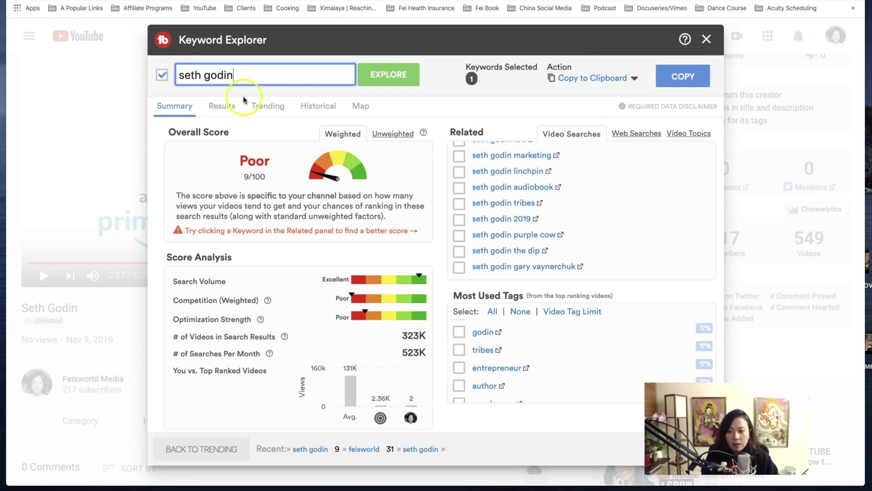
Explore the keyword "chris voss" to view its score analysis and related searches.
left_click_drag(230, 74, 166, 75)
type("Chris Voss")
key("Return")
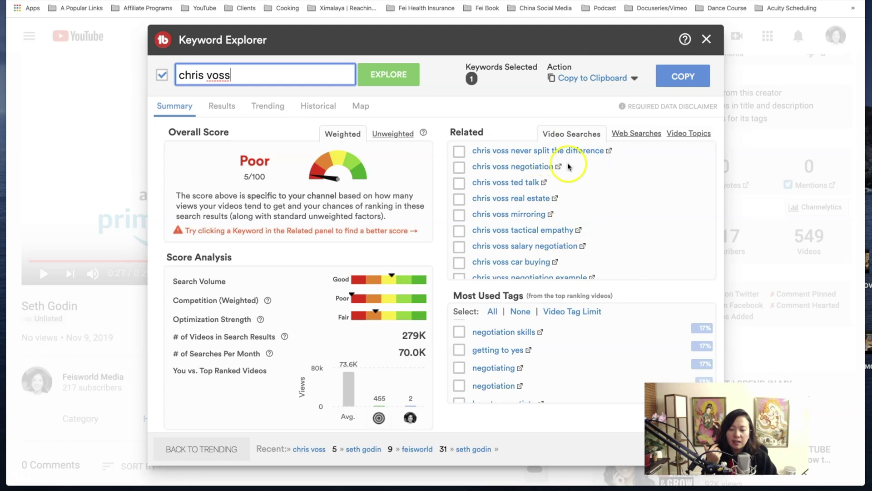
Explore the keyword "dorie clark" to view its score analysis and search volume.
left_click_drag(302, 76, 178, 73)
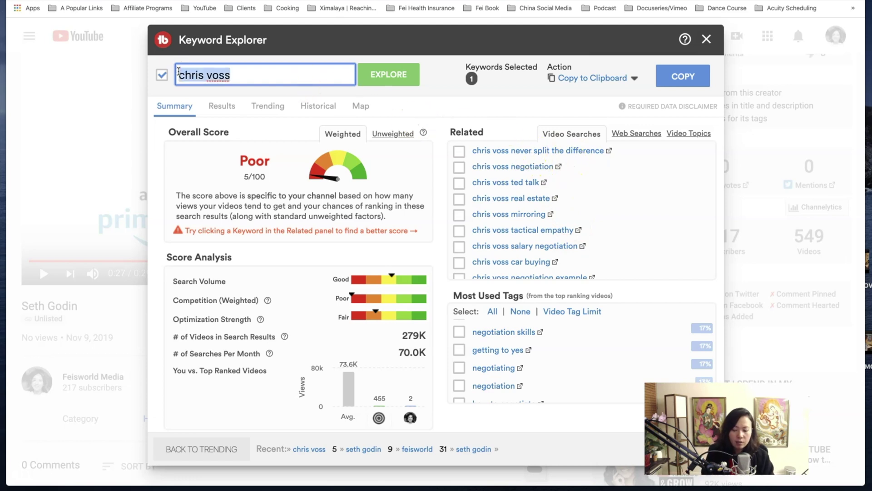
type("dorie Clark")
key("Return")
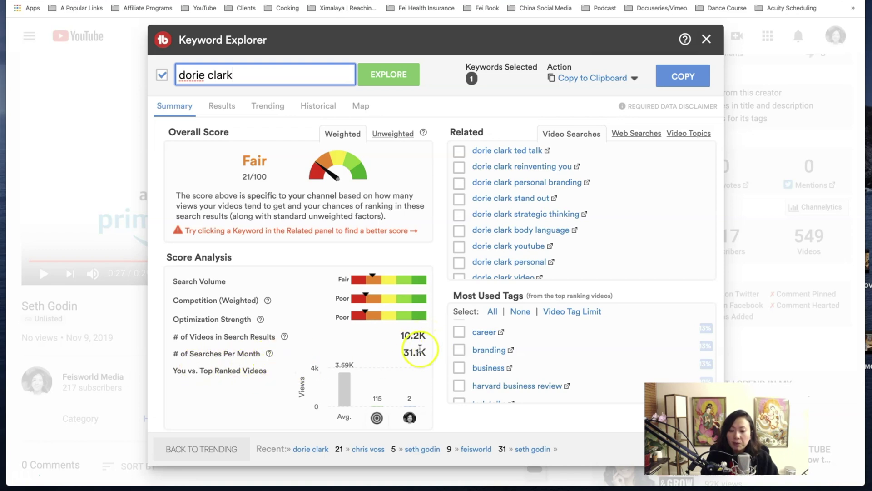
Explore the keyword "sarah cooper" and highlight its number of videos in search results.
triple_click(294, 81)
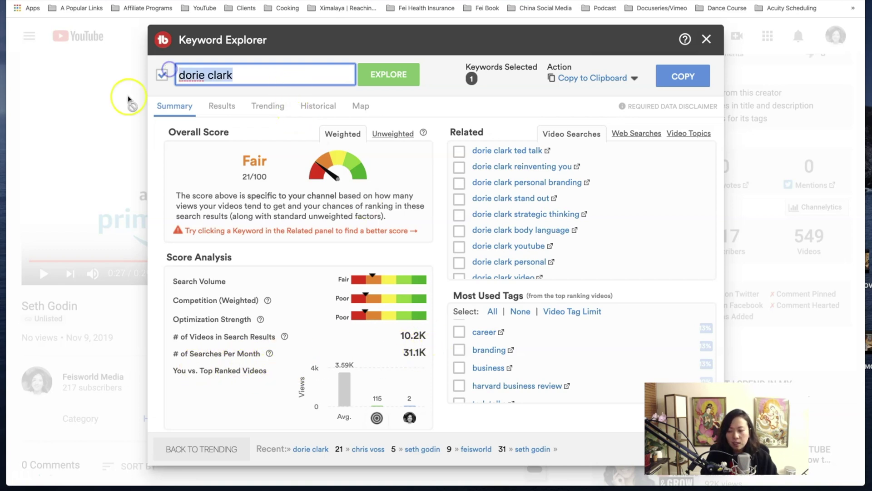
type("Sarah Cooper")
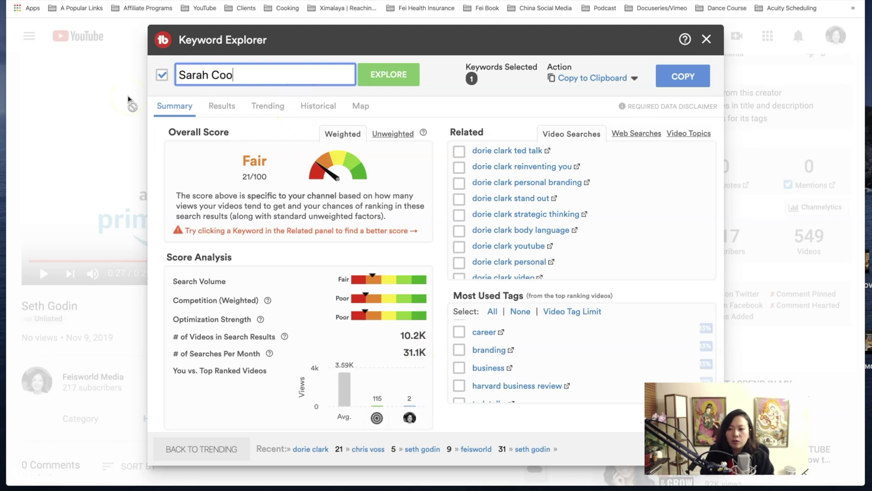
key("Return")
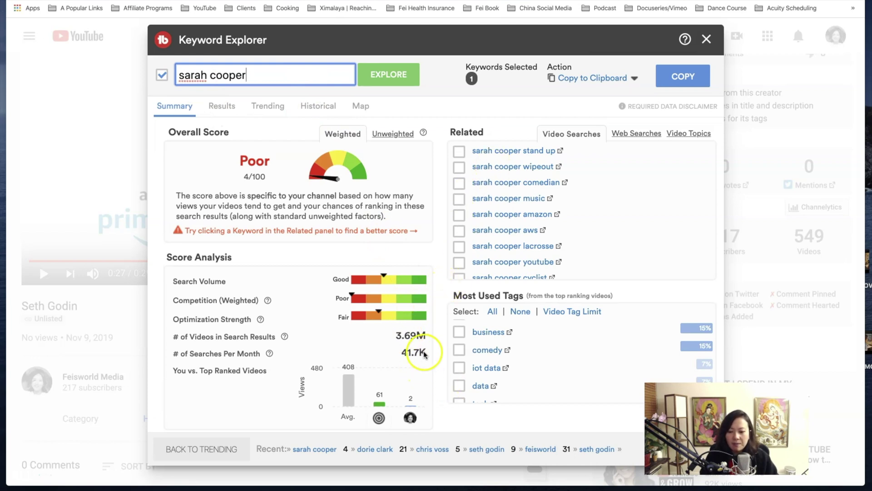
left_click(393, 337)
triple_click(394, 335)
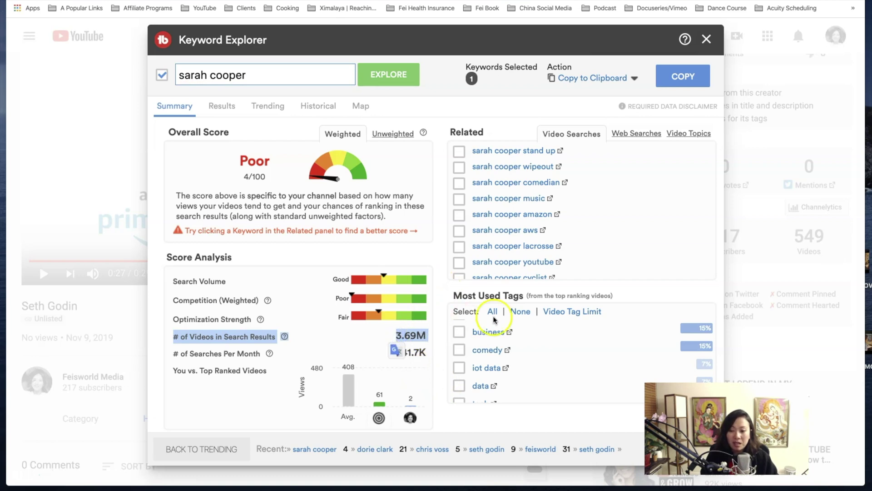
Narrow the keyword to "sarah cooper comedian" and explore its score.
left_click(317, 84)
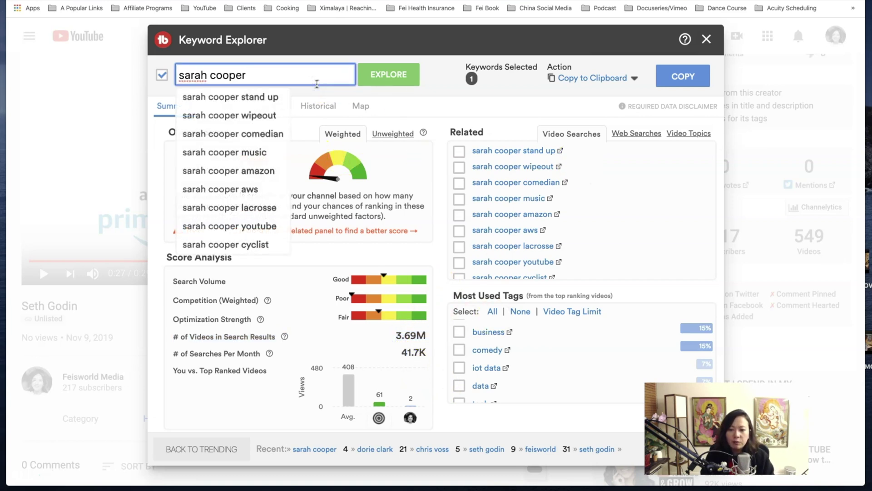
type("sat")
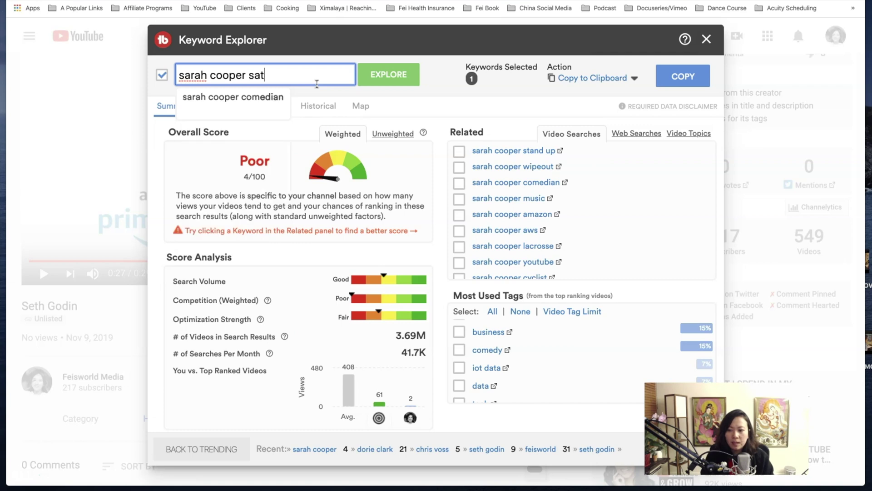
type("median")
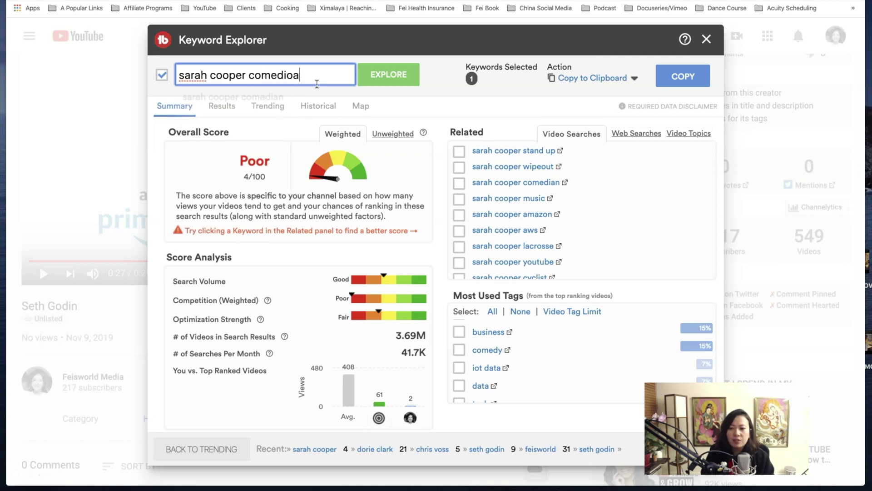
key("Return")
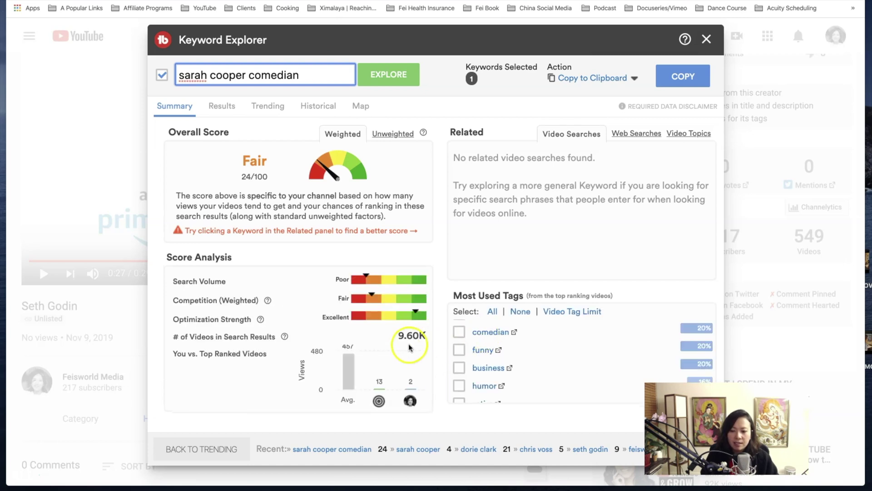
Explore the keyword "gasya atherton" to view its score analysis and number of videos in search results.
scroll(408, 349, "down", 2)
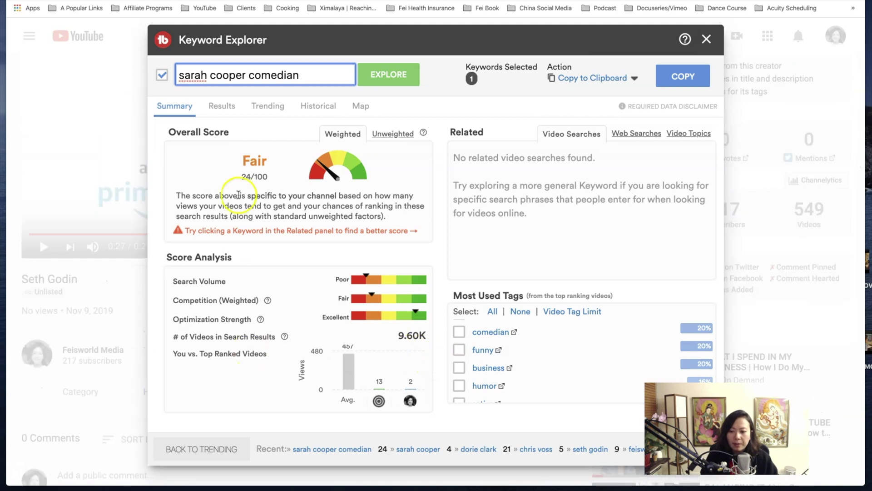
left_click_drag(328, 74, 170, 59)
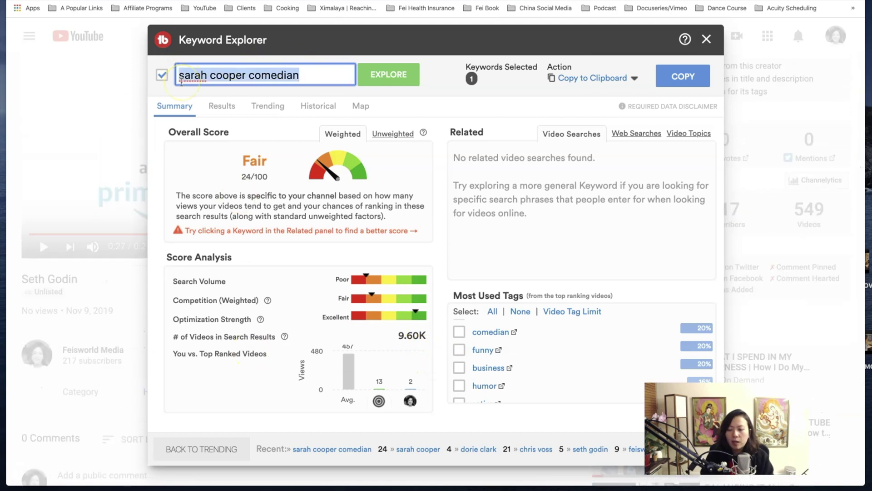
type("Gasya Atherton")
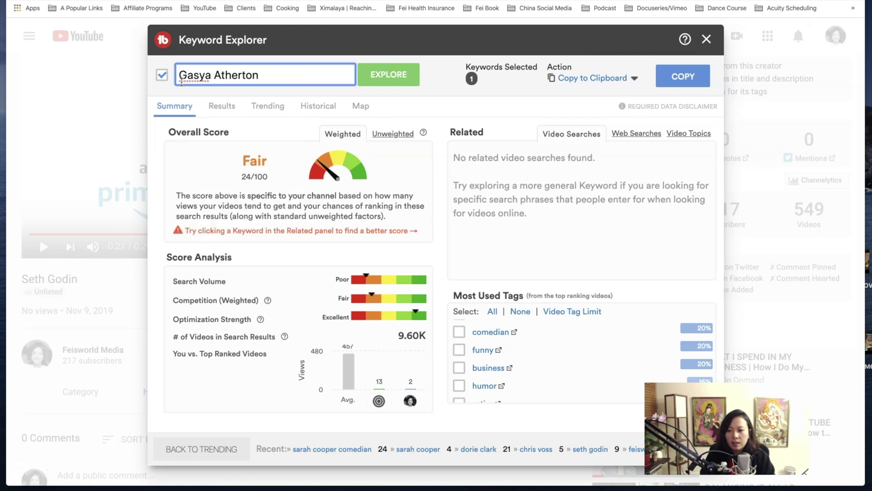
key("Return")
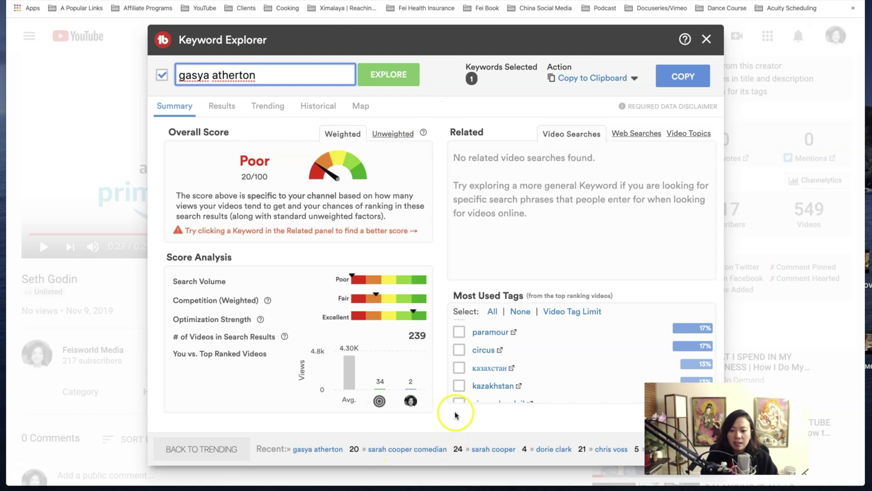
left_click(434, 347)
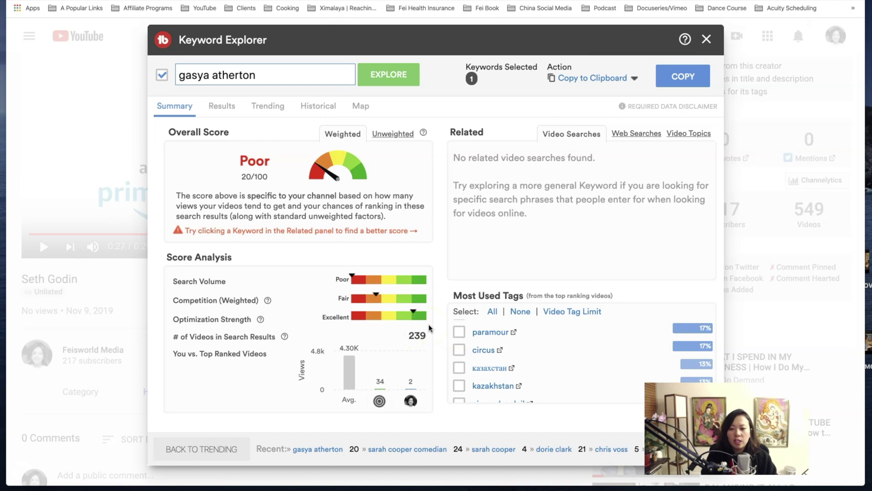
Explore the keyword "mick ebeling" and review its score analysis, related video searches and most used tags.
double_click(233, 75)
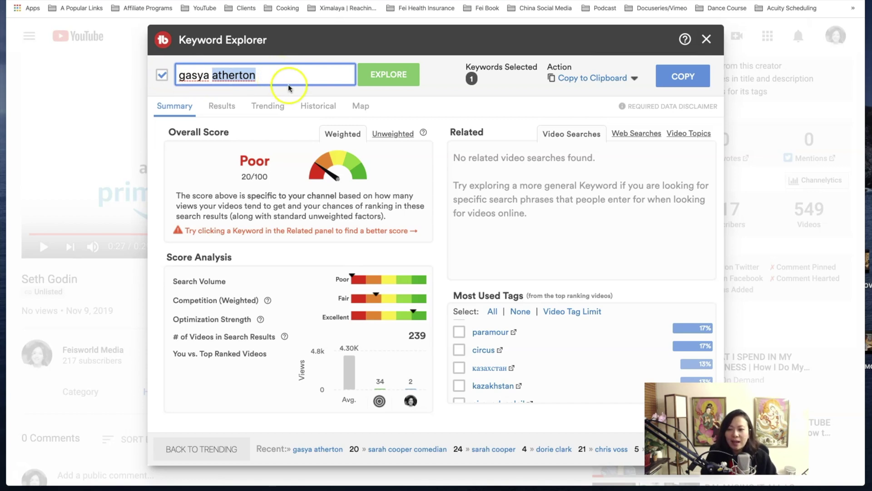
left_click_drag(317, 76, 201, 63)
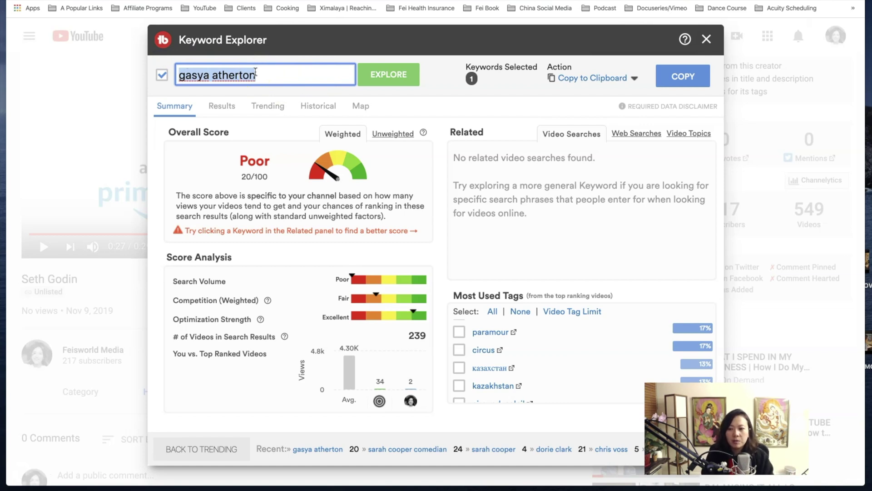
type("S")
key("BackSpace")
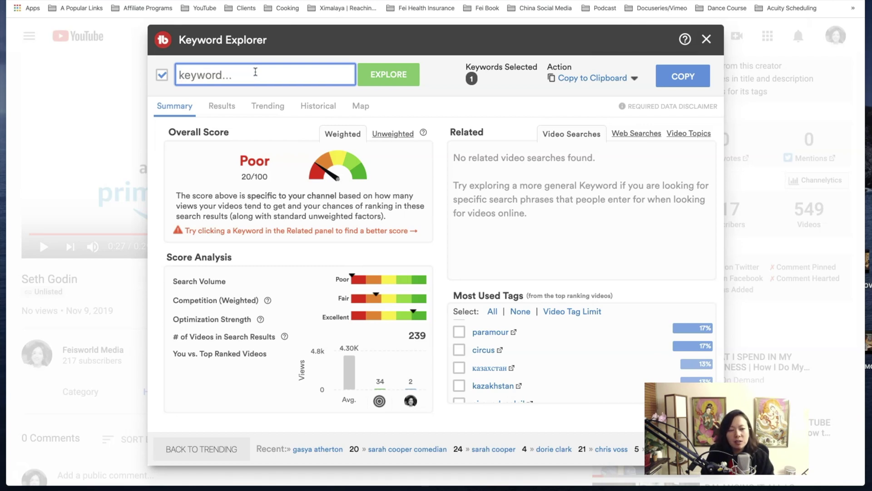
type("Mick Ebeling")
key("Return")
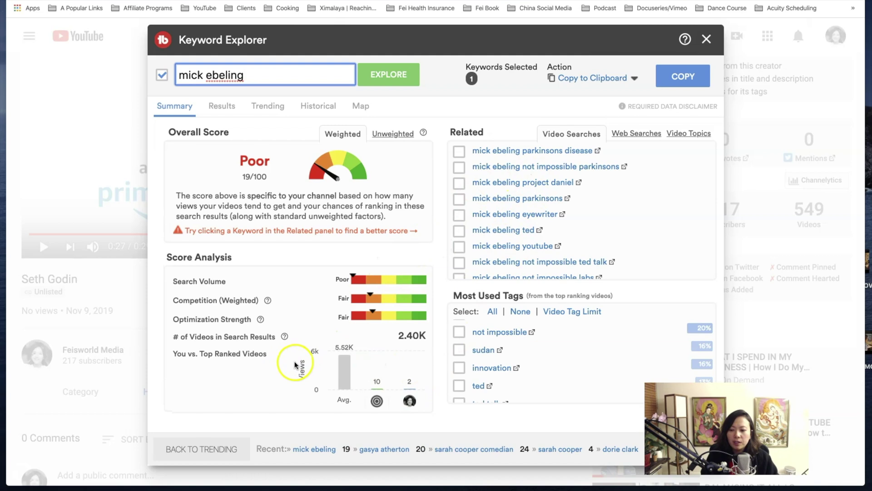
left_click(408, 335)
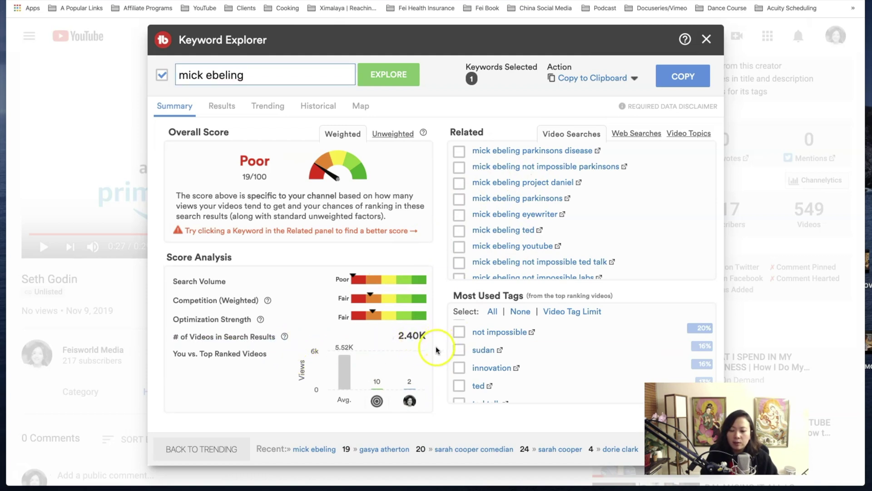
scroll(455, 345, "down", 5)
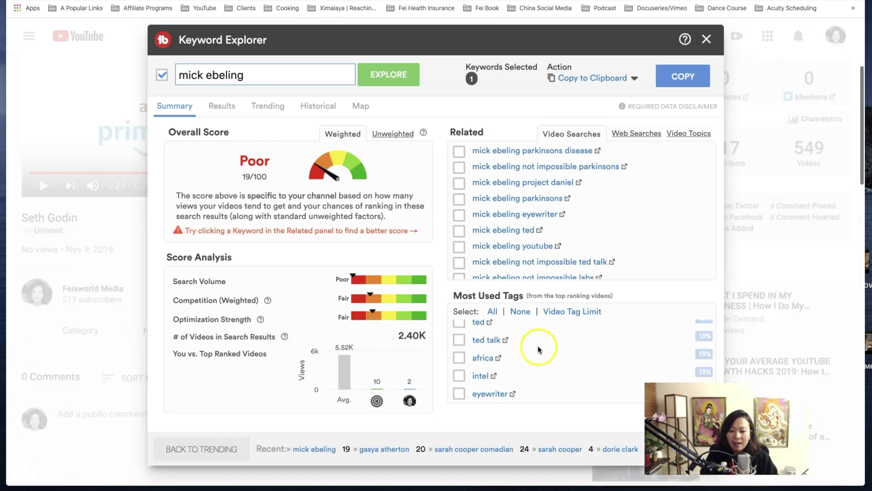
scroll(527, 348, "down", 2)
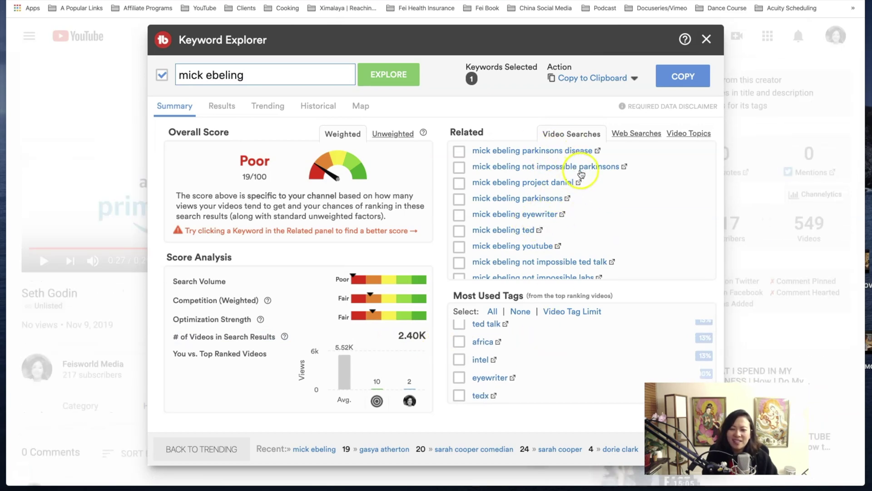
Look up further guests on the docuseries cast page and explore the keyword "barry alexander".
triple_click(293, 74)
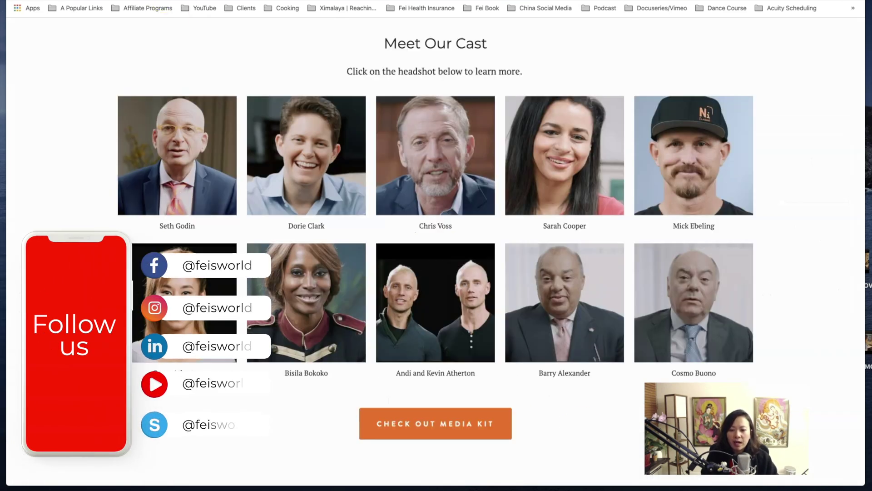
left_click_drag(704, 362, 599, 322)
left_click(772, 302)
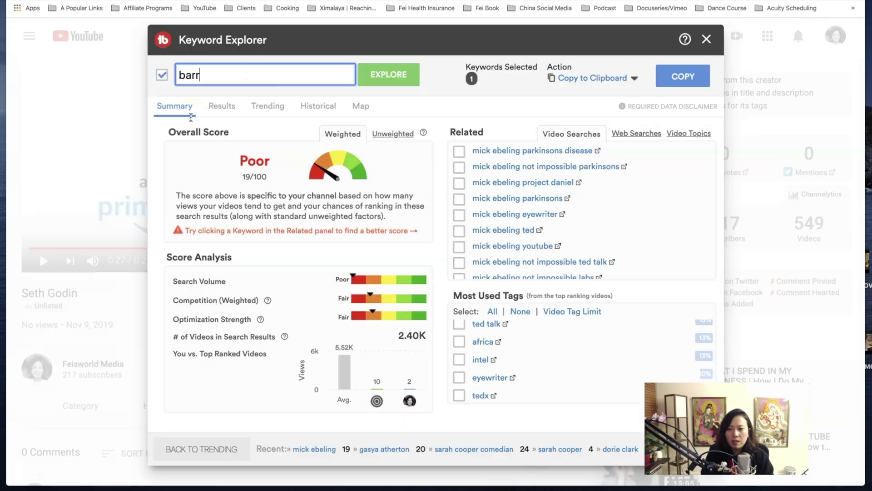
type("y alexander")
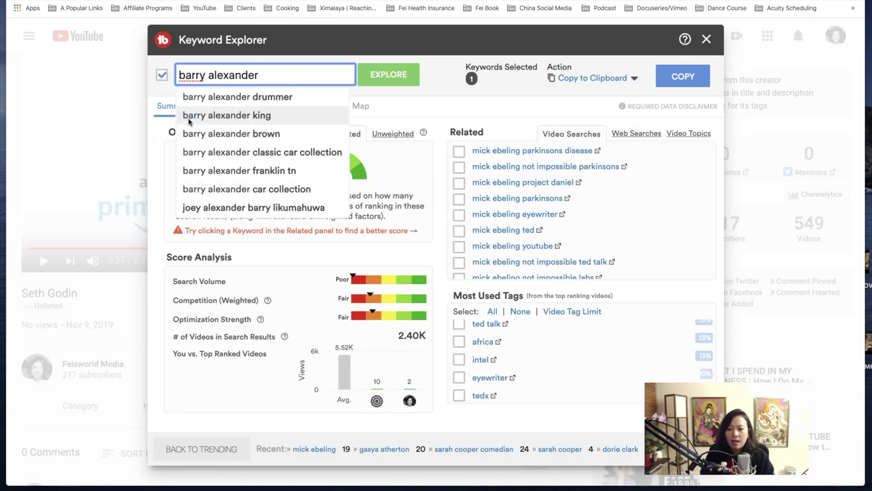
key("Return")
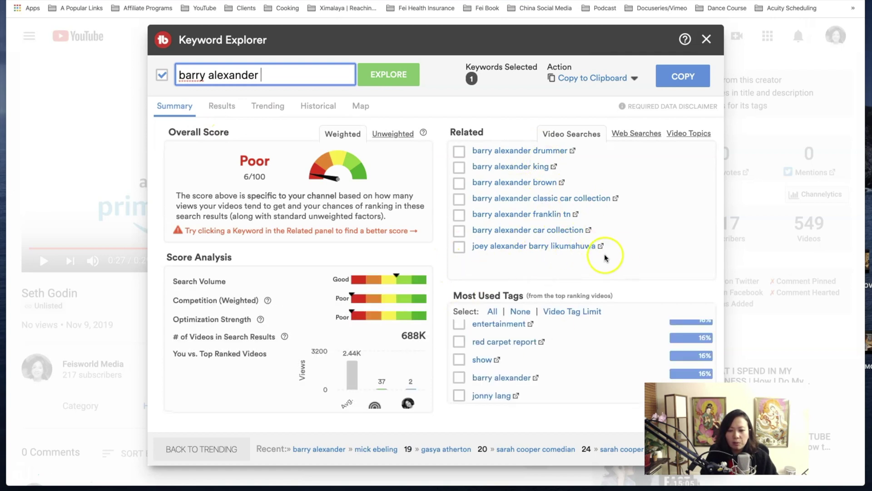
Narrow the keyword to "barry alexander opera" and review its score and number of videos.
left_click(318, 76)
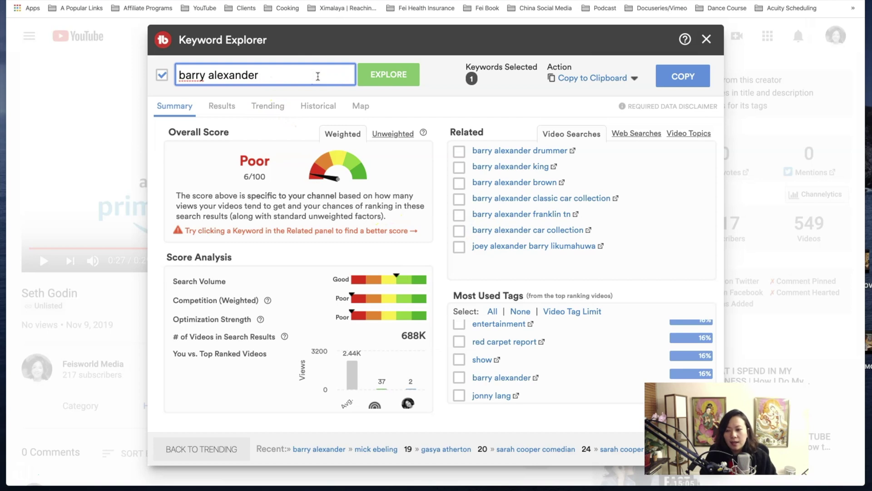
type("opera")
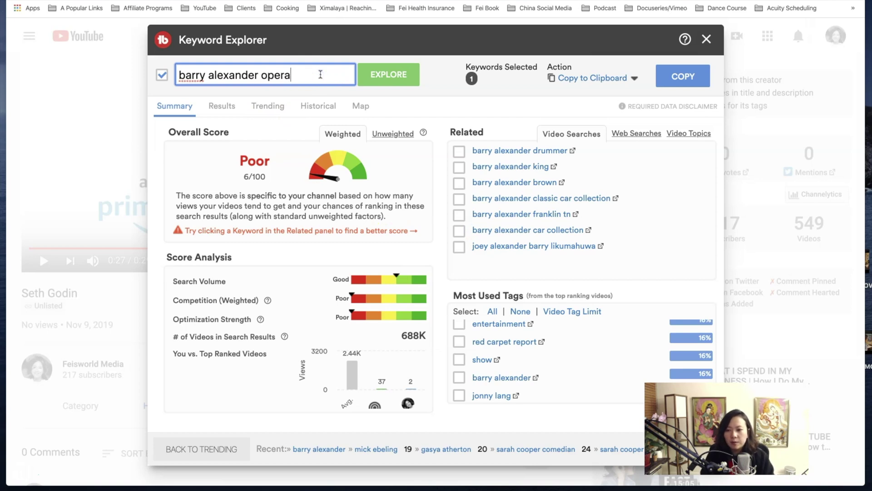
key("Return")
left_click(434, 227)
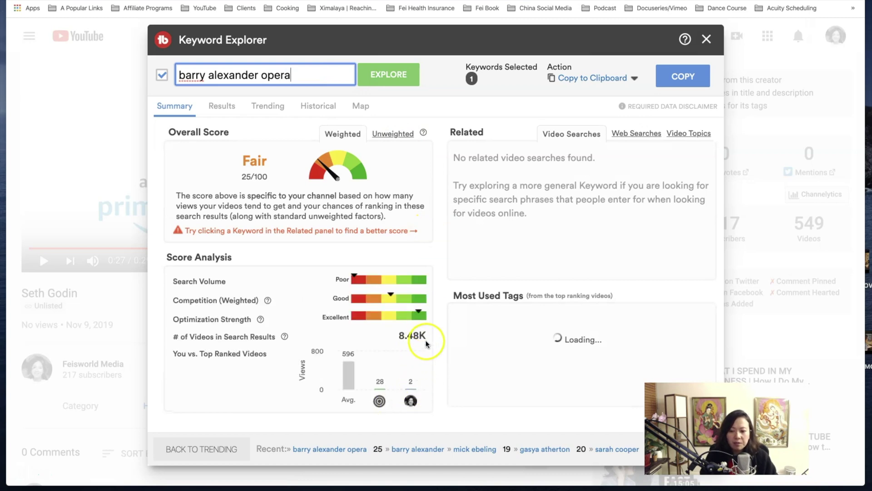
scroll(570, 282, "up", 1)
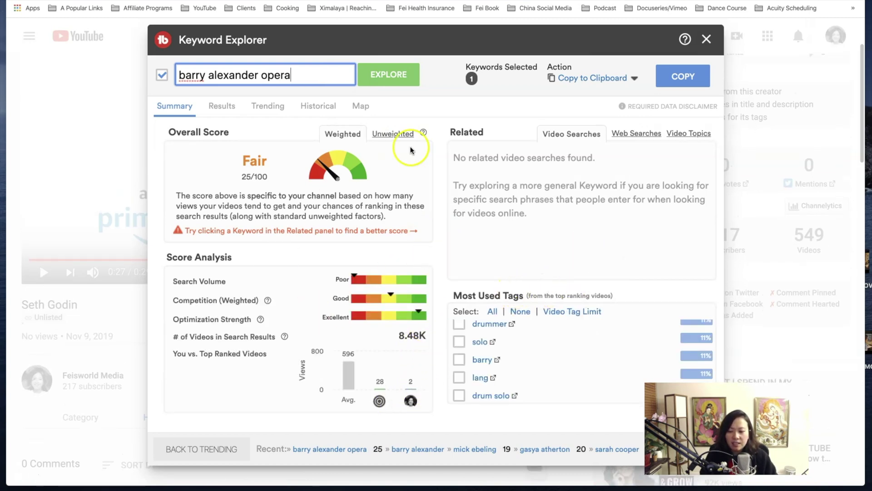
Replace the keyword with "cosmo buono" and explore the suggested phrase "cosmo buono piano".
key("super+a")
type("cosmo buono")
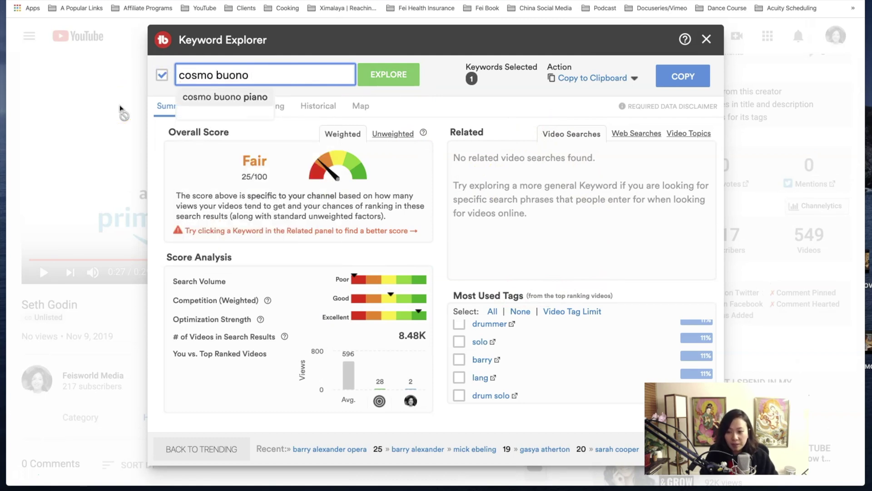
key("Down")
key("Return")
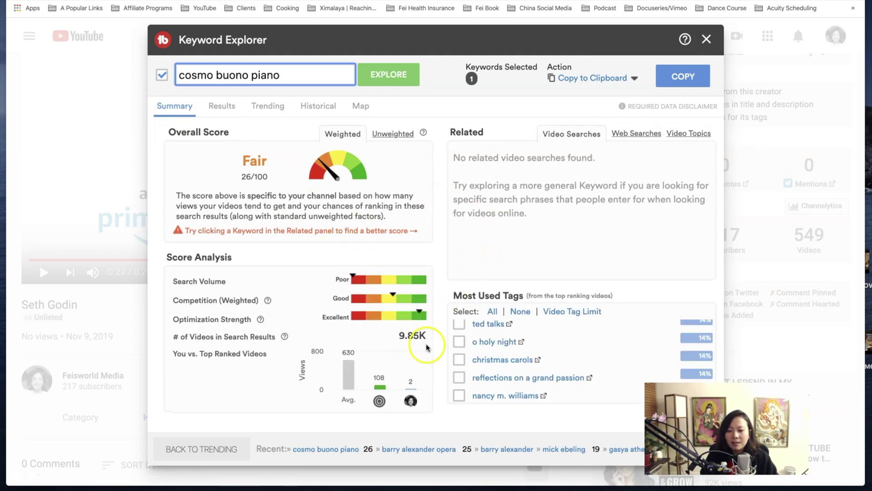
Examine the number of videos in search results, related searches and most used tags for "cosmo buono piano".
scroll(554, 359, "down", 1)
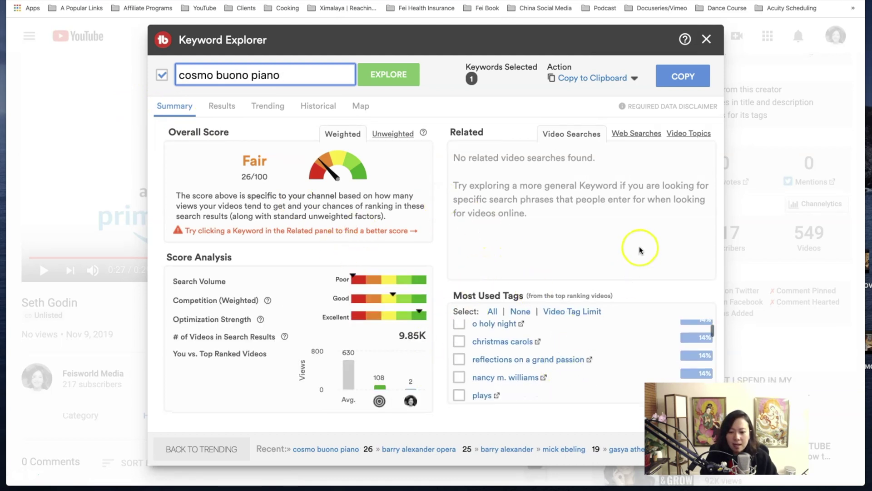
scroll(459, 345, "down", 2)
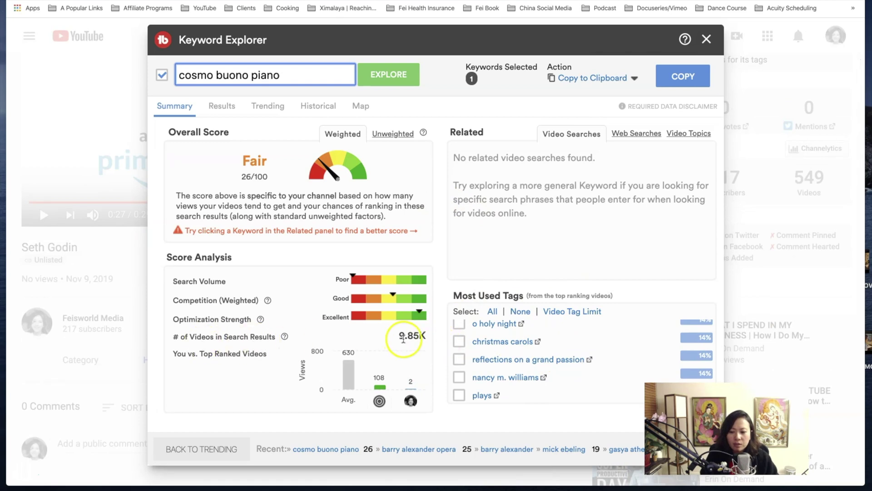
triple_click(378, 337)
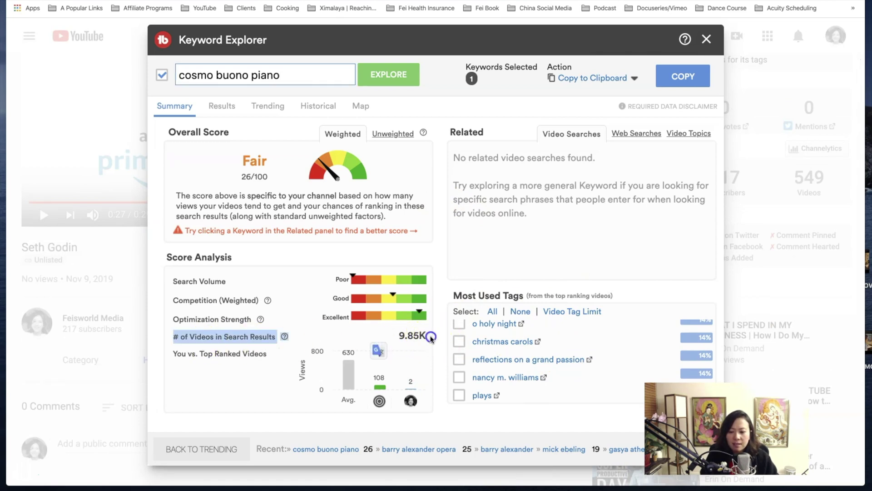
left_click(431, 337)
scroll(559, 334, "down", 4)
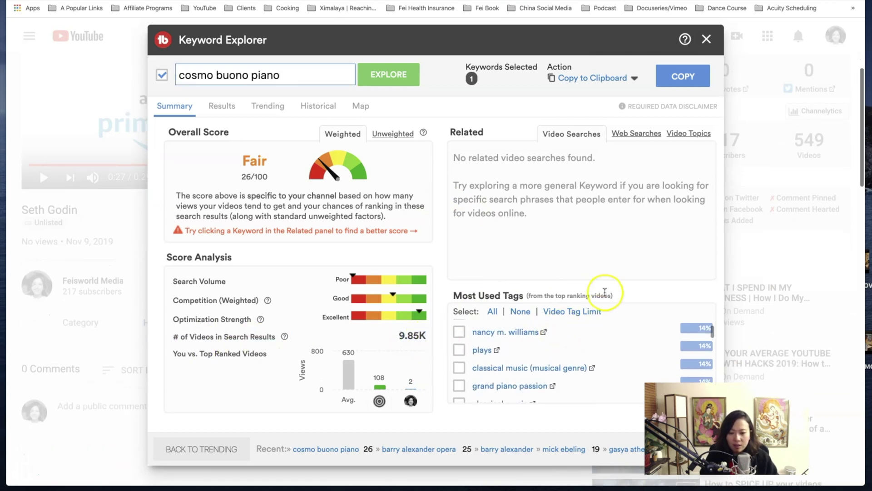
left_click_drag(594, 158, 471, 163)
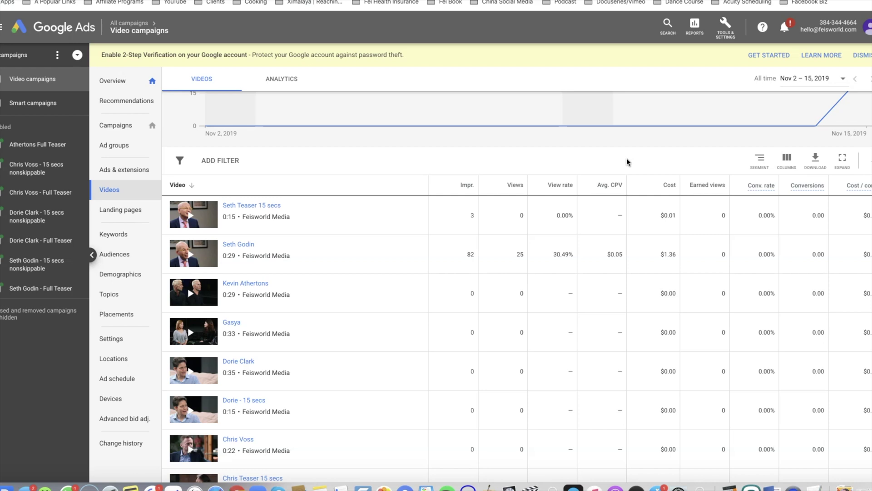
Switch to the video campaigns in Google Ads and review each teaser video's impressions, views, view rate and cost.
left_click(619, 156)
scroll(621, 158, "up", 2)
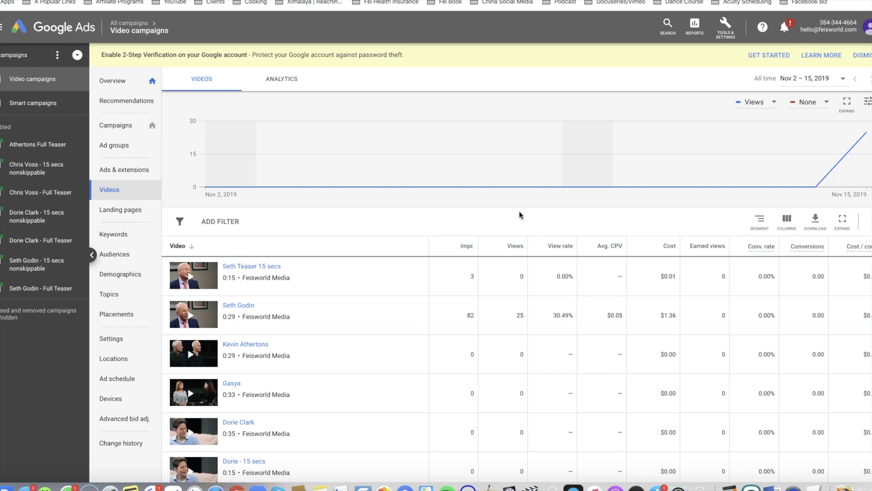
scroll(493, 386, "down", 3)
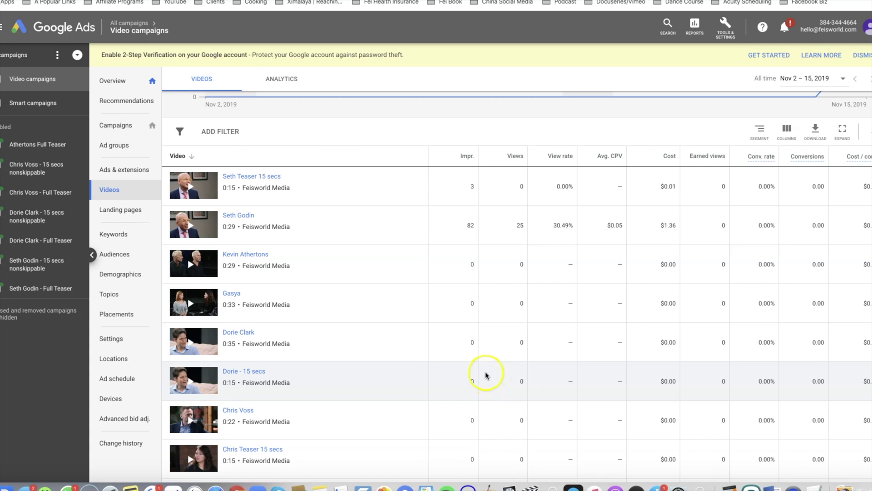
scroll(486, 376, "down", 1)
scroll(486, 376, "up", 3)
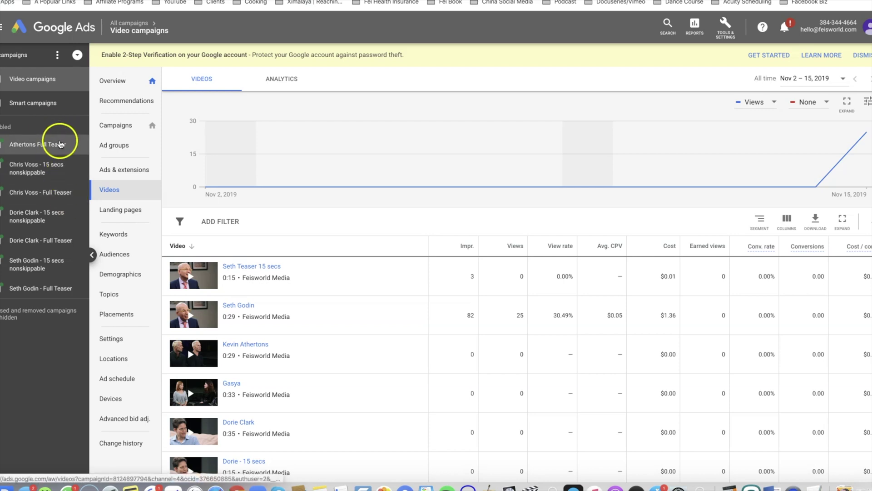
View the videos in the "Chris Voss - 15 secs nonskippable" campaign and return to the overview of all video campaigns.
left_click(42, 171)
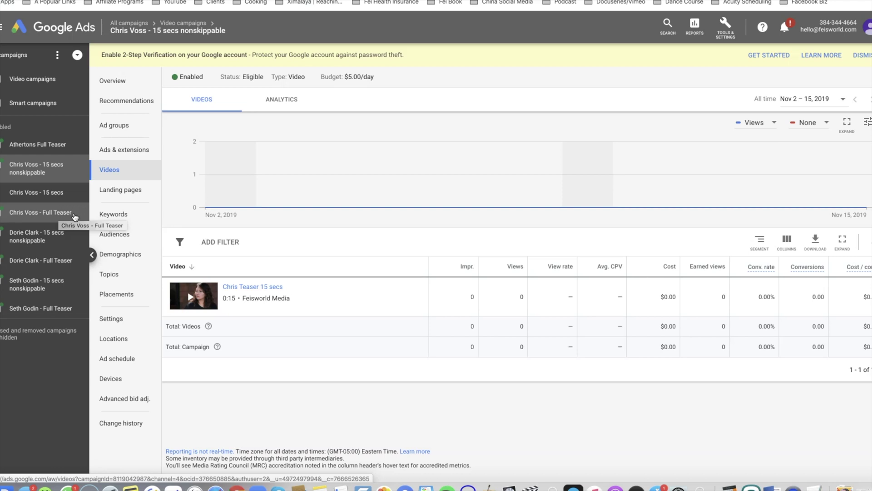
left_click(68, 210)
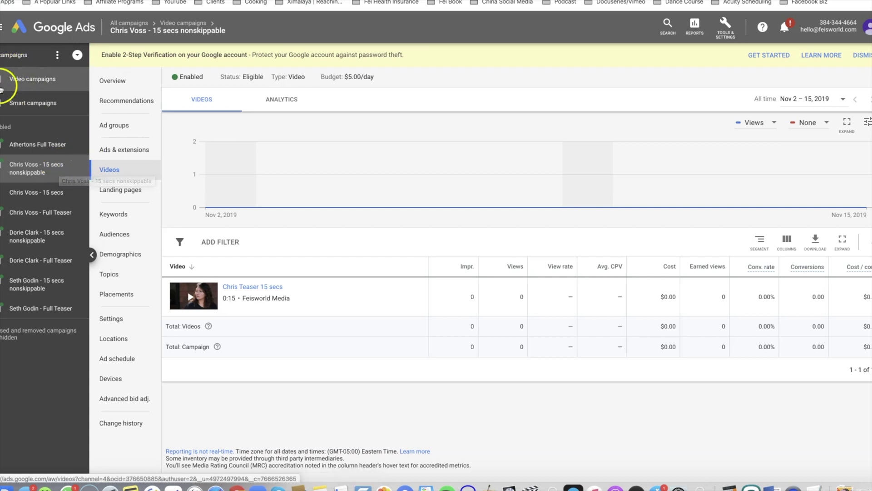
left_click(17, 58)
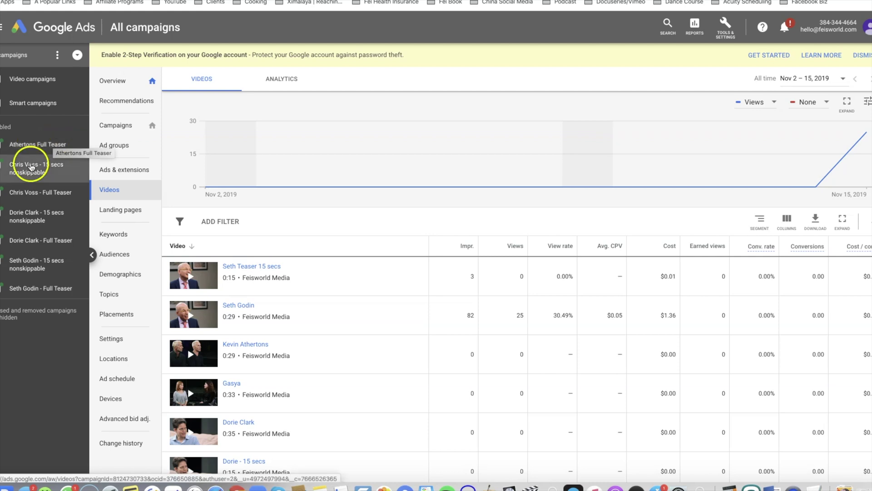
left_click(63, 149)
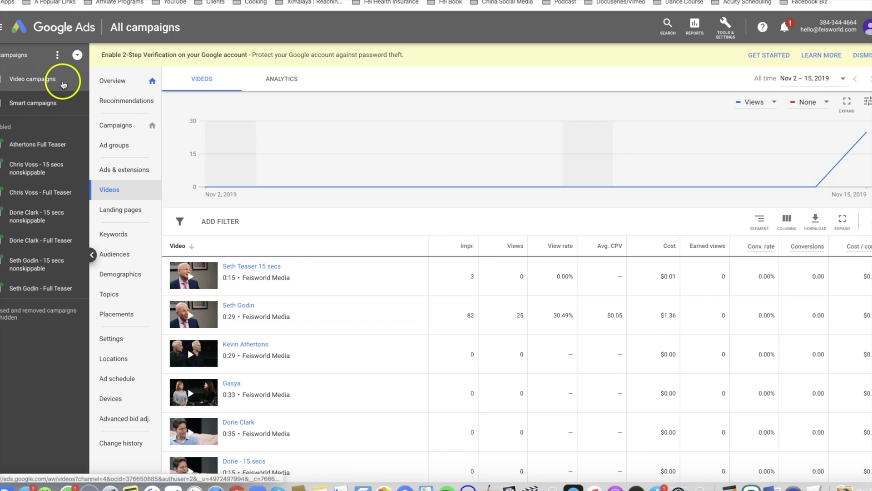
left_click(67, 86)
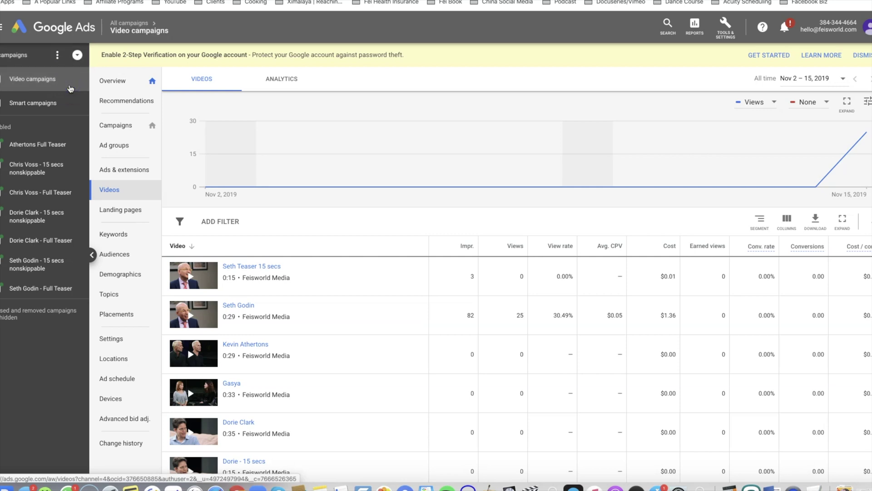
Review the teaser videos' impressions, views and cost across the video campaigns and open the list of all campaigns.
scroll(343, 358, "down", 3)
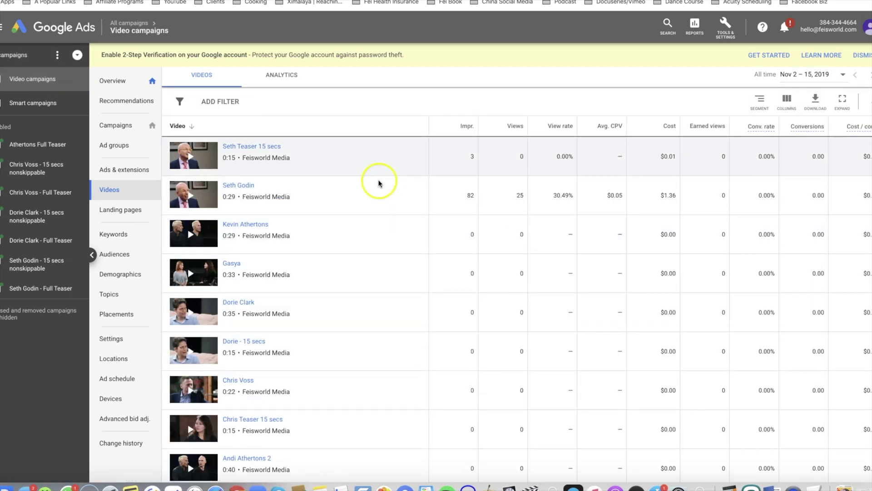
scroll(378, 431, "down", 1)
scroll(378, 430, "down", 2)
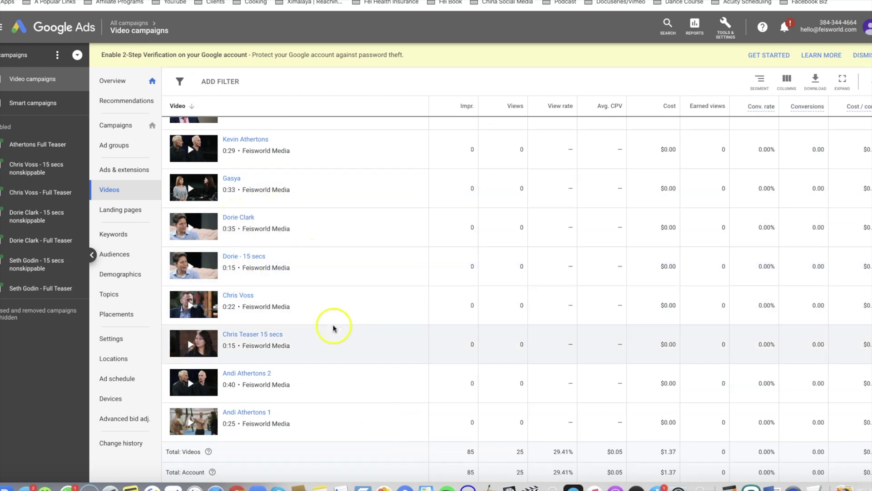
scroll(540, 325, "up", 5)
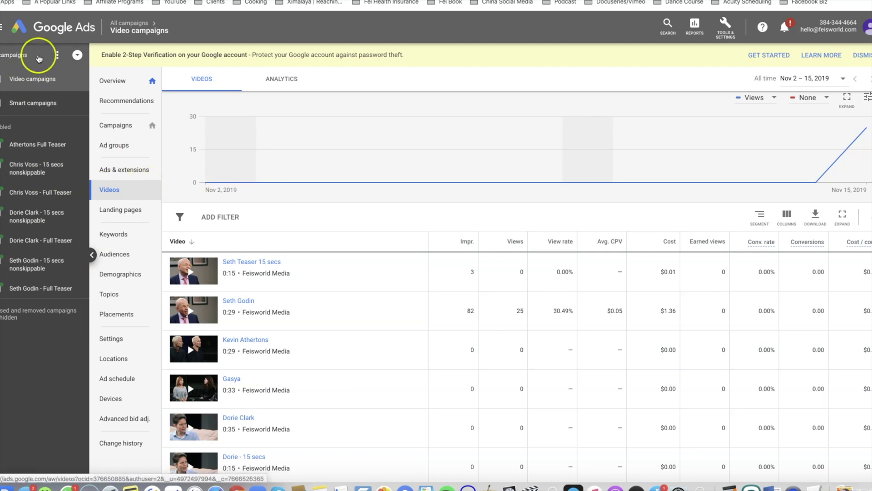
left_click(32, 61)
left_click(30, 61)
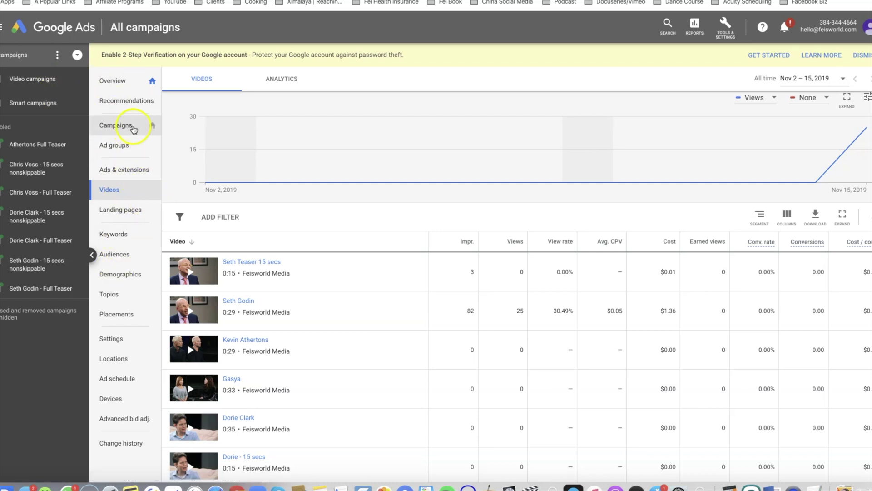
left_click(143, 134)
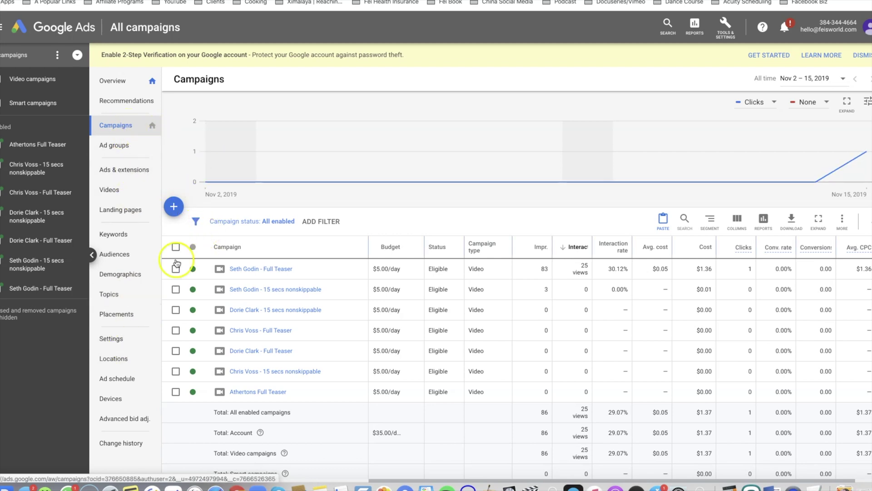
left_click(178, 209)
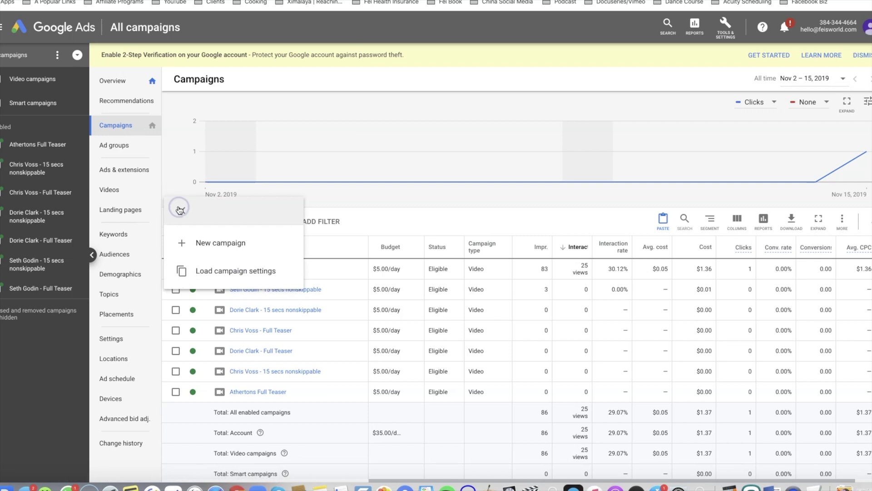
left_click(277, 250)
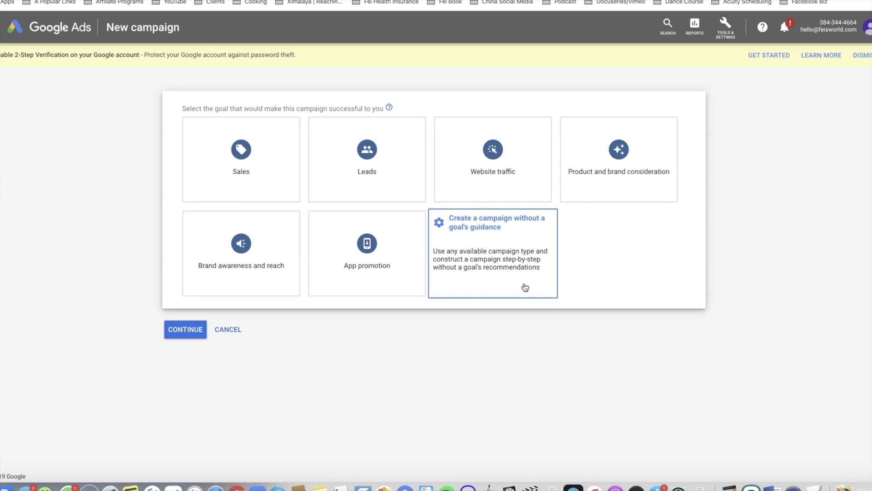
left_click(224, 337)
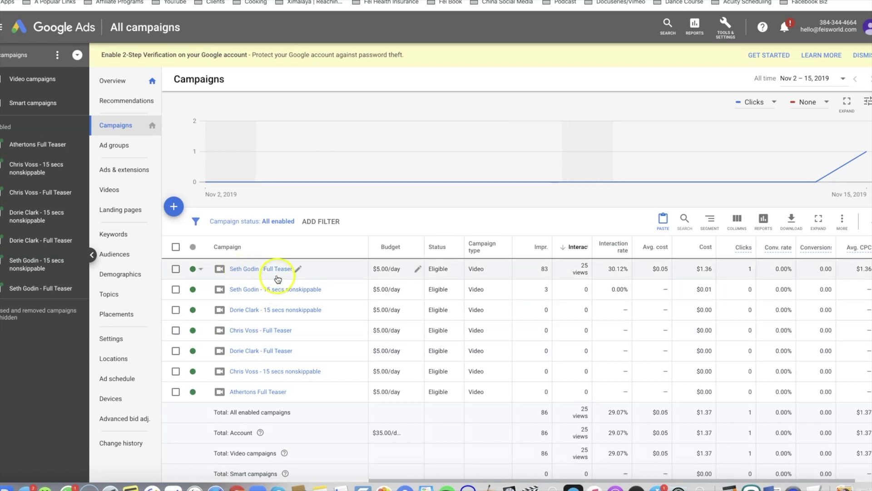
Start a new campaign by loading the settings of the "Chris Voss - Full Teaser" campaign.
left_click(174, 208)
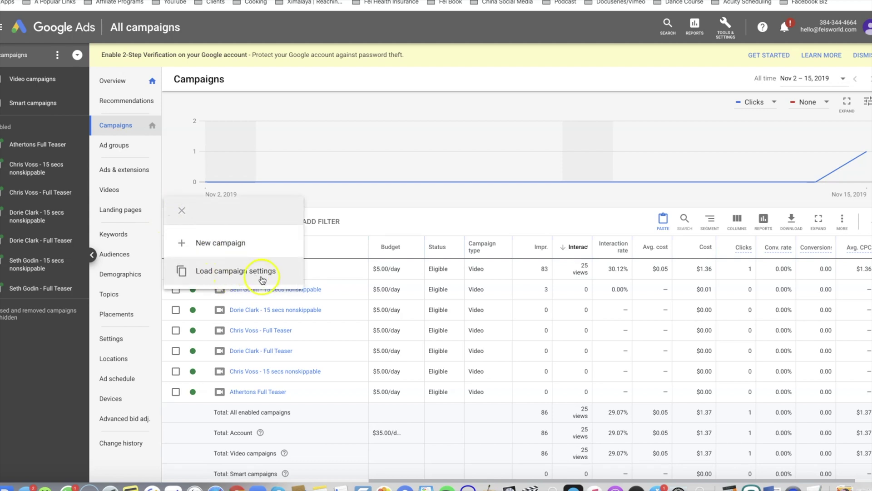
left_click(289, 273)
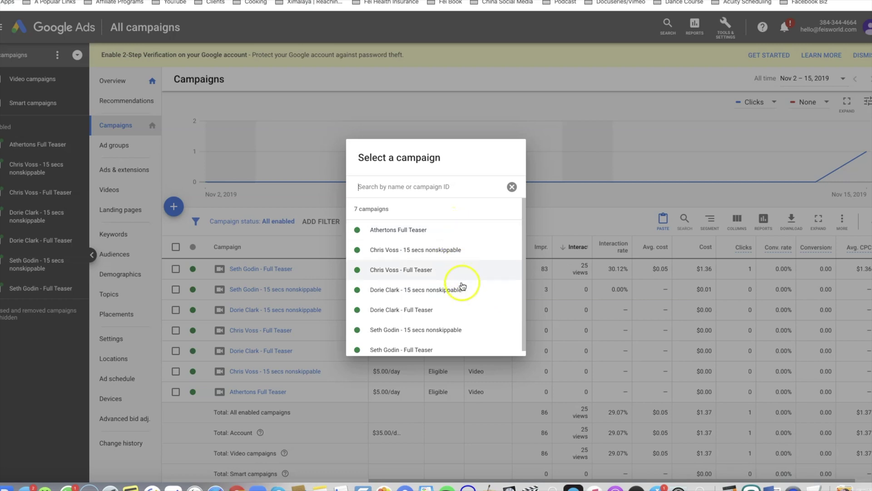
scroll(482, 335, "down", 1)
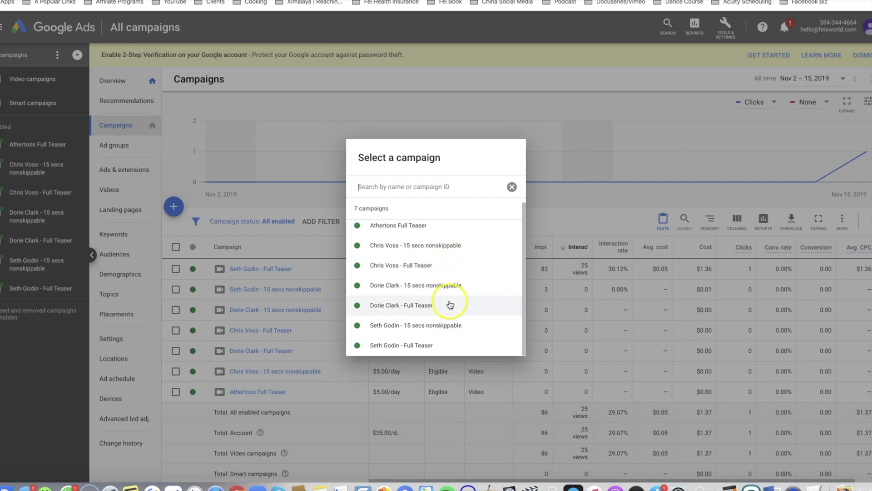
left_click(435, 265)
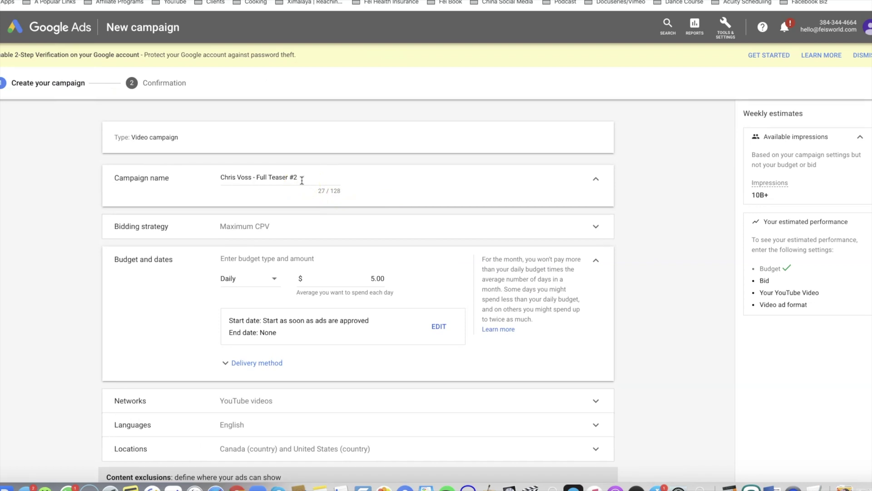
Rename the new campaign as "Mick Ebeling - Full Teaser".
left_click(301, 179)
left_click_drag(254, 176, 185, 171)
left_click_drag(244, 175, 178, 191)
type("Mick Egeling")
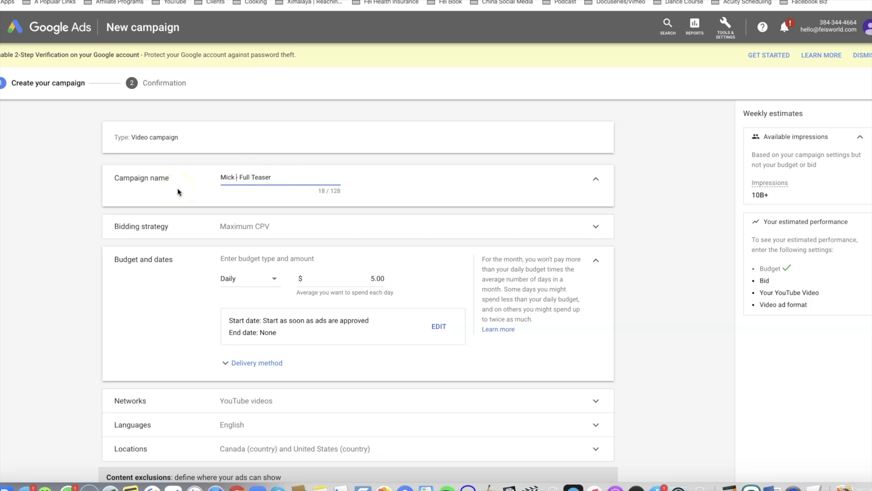
key("BackSpace")
key("BackSpace")
key("BackSpace")
key("BackSpace")
key("BackSpace")
key("BackSpace")
key("BackSpace")
type("beling")
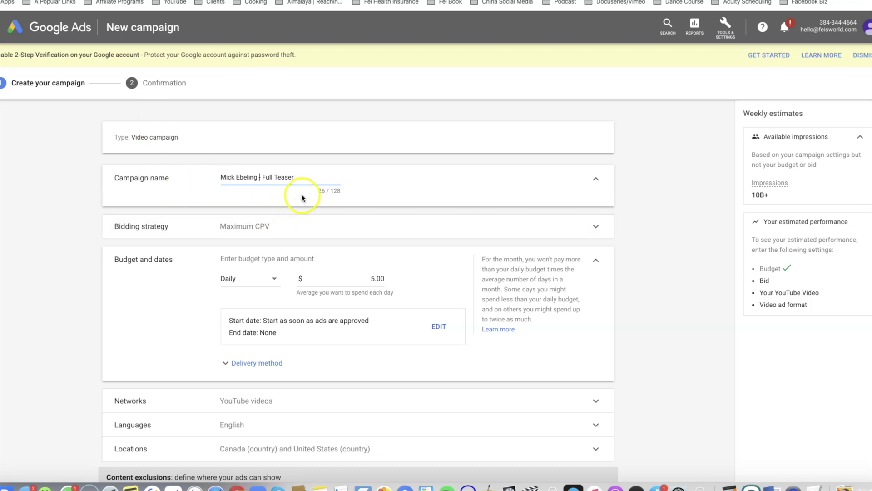
Set the campaign's end date to Dec 15, 2019.
scroll(318, 291, "down", 1)
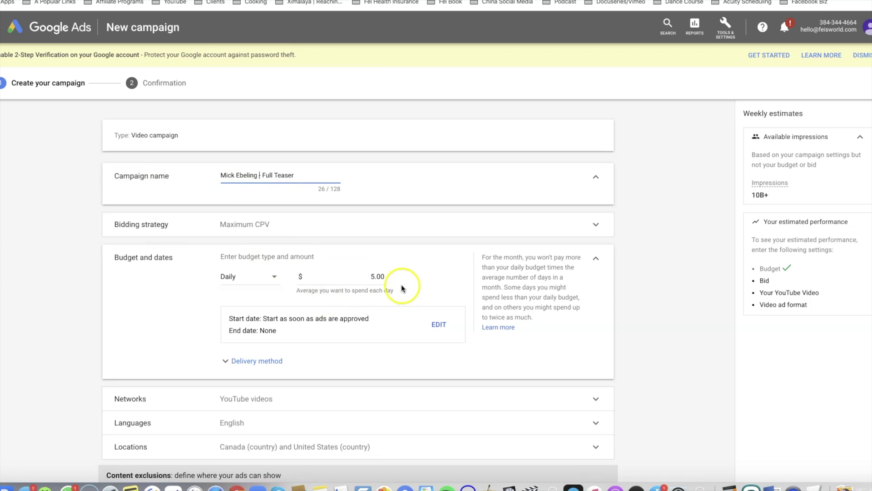
scroll(402, 286, "down", 1)
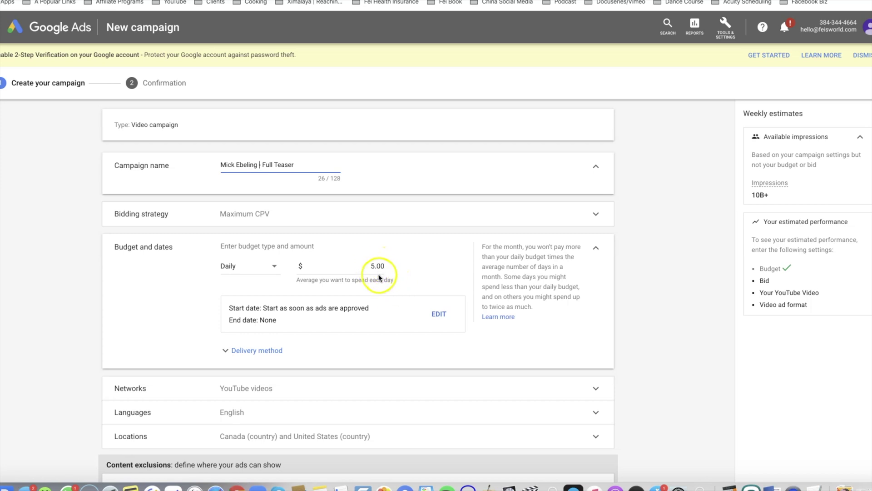
left_click(443, 313)
scroll(318, 364, "down", 1)
left_click(233, 393)
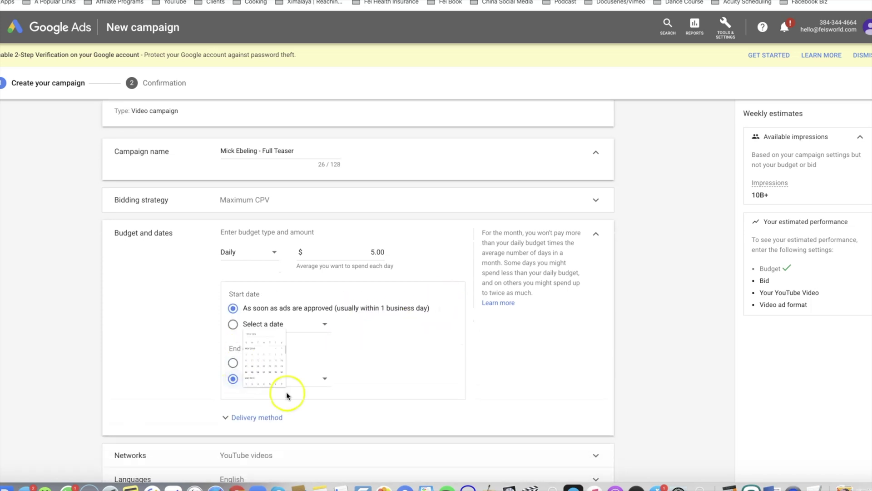
scroll(311, 370, "down", 2)
left_click(253, 375)
left_click(416, 367)
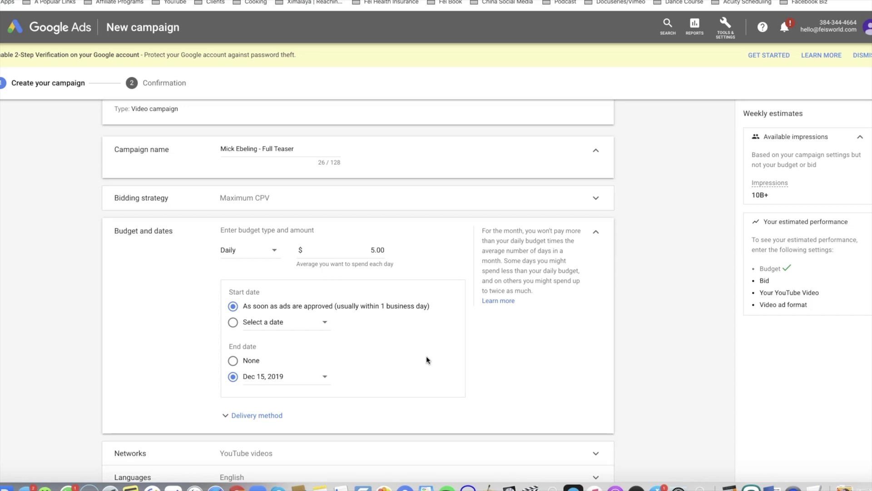
Examine the campaign's dates, weekly estimates, content exclusions and the YouTube network options.
scroll(336, 323, "down", 3)
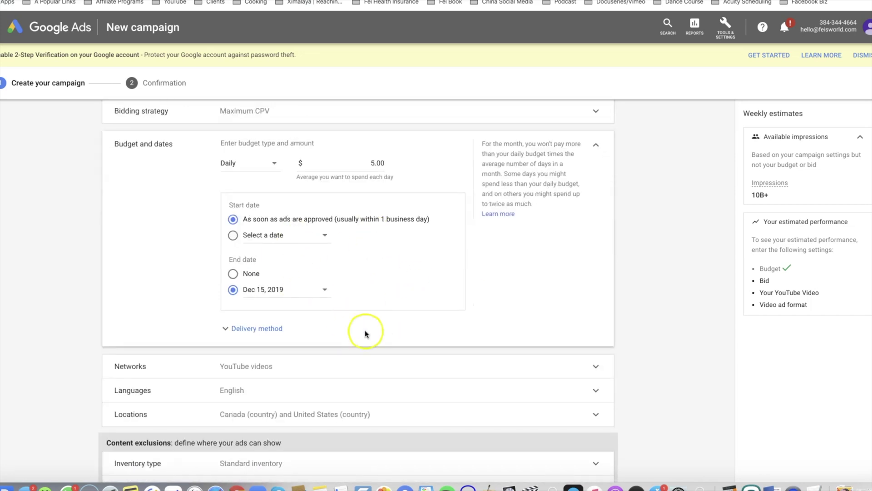
scroll(296, 317, "down", 2)
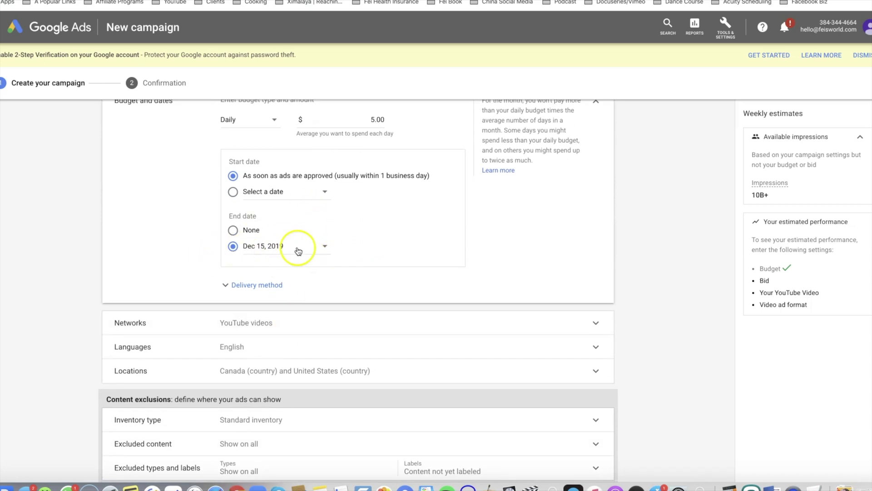
scroll(415, 383, "down", 1)
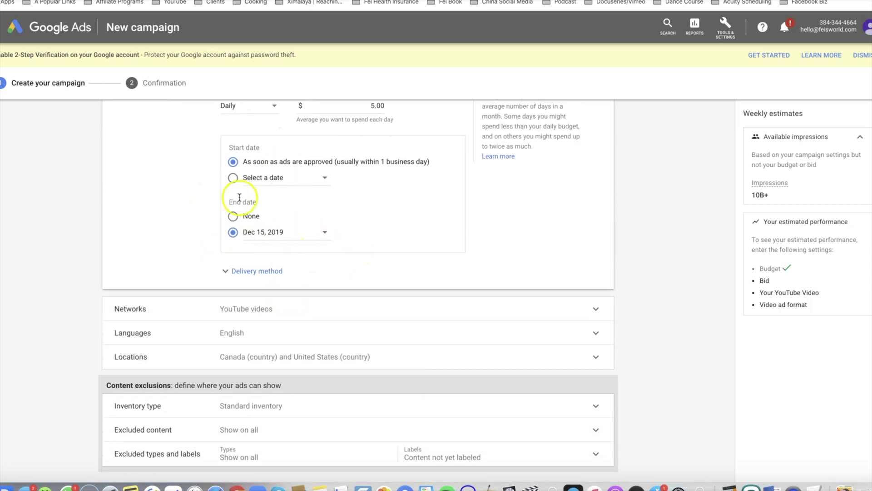
scroll(313, 325, "down", 2)
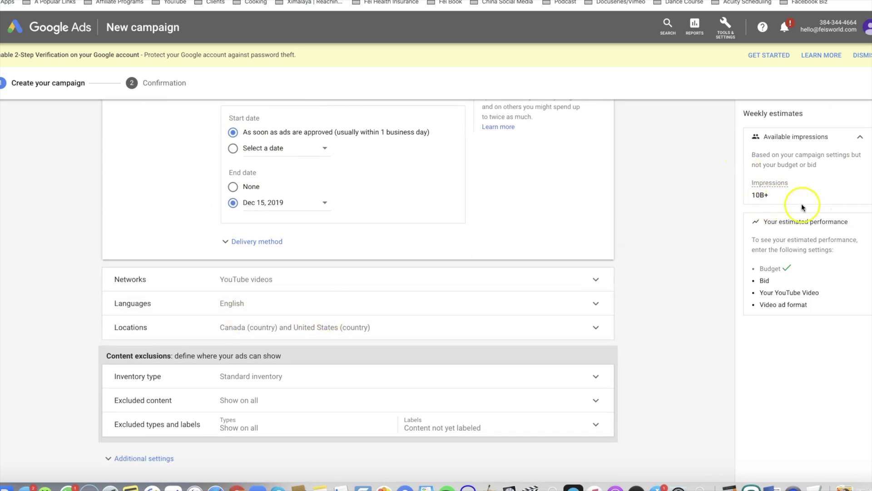
scroll(563, 315, "down", 1)
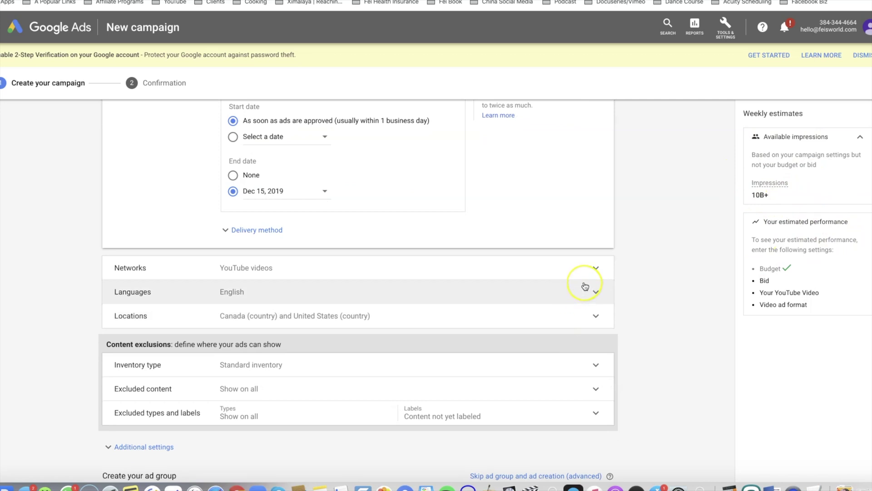
scroll(586, 286, "down", 2)
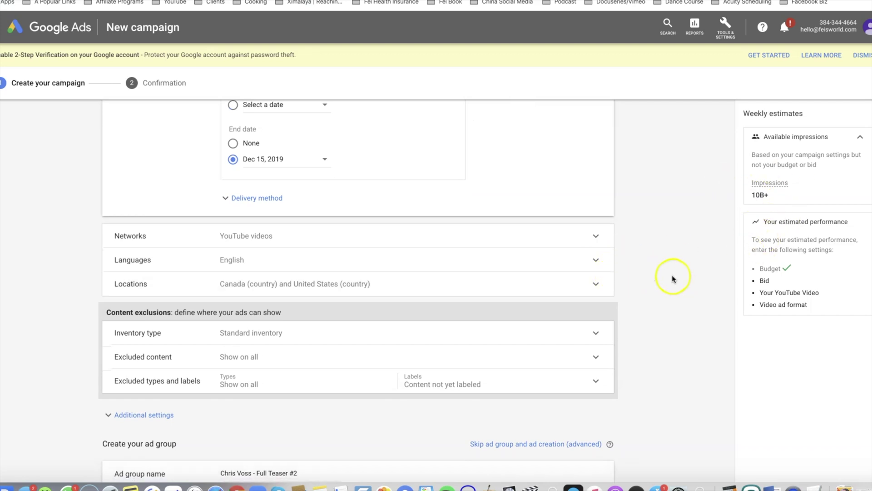
scroll(668, 273, "down", 1)
left_click(589, 224)
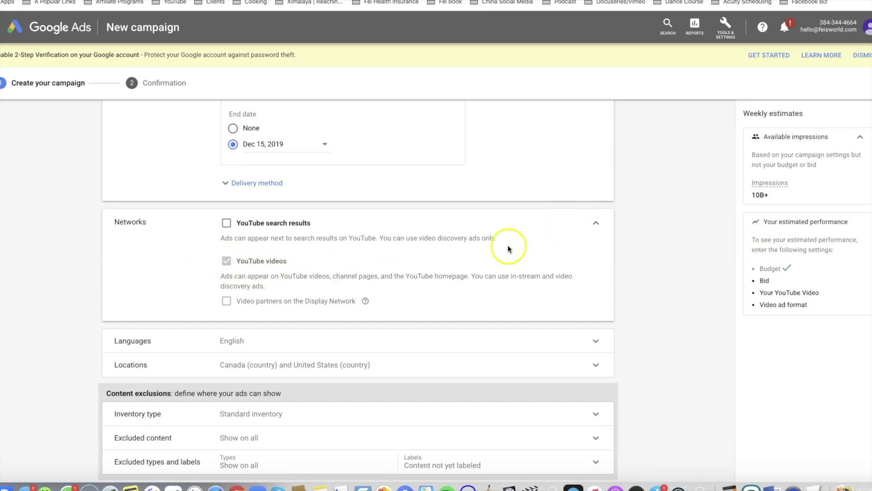
left_click(596, 224)
scroll(531, 253, "down", 1)
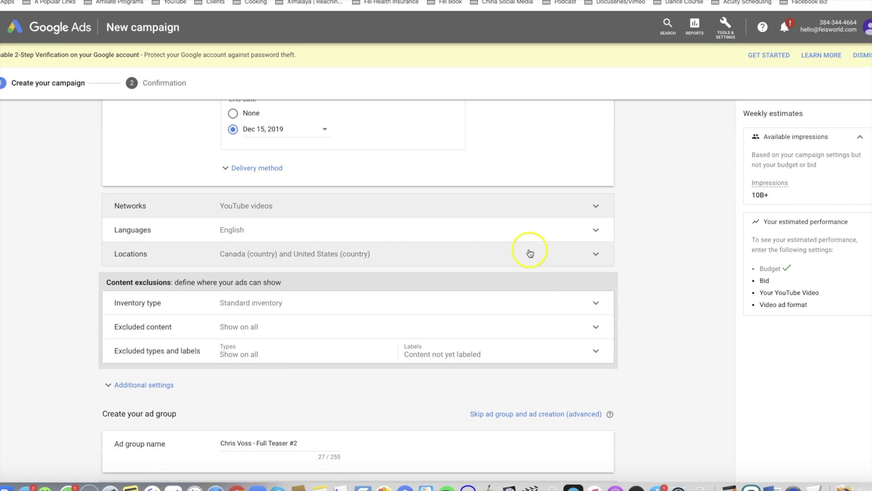
Try the custom location option for the campaign's targeting and return to United States and Canada.
left_click(581, 253)
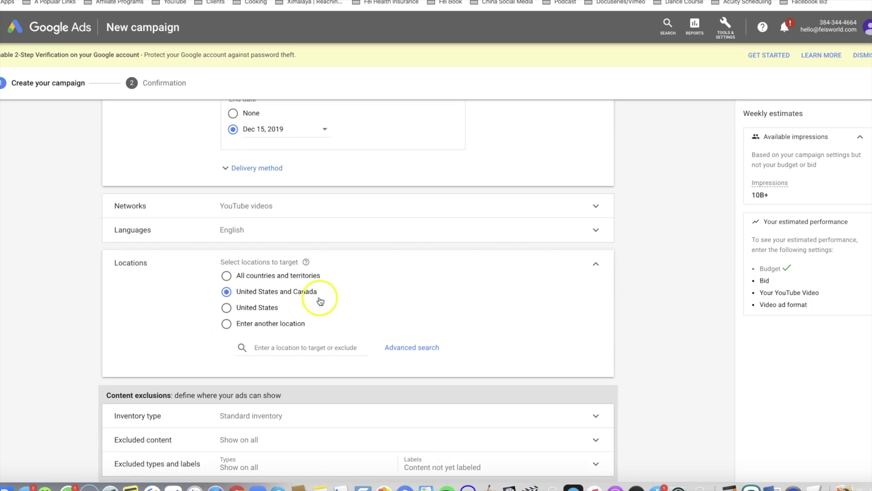
left_click(278, 324)
left_click(282, 348)
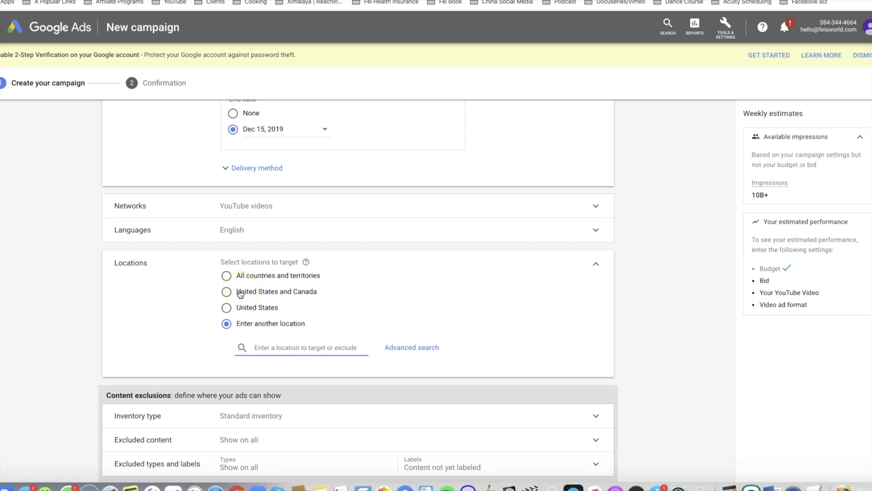
left_click(239, 293)
Rename the ad group as "Mick Ebeling - Full Teaser".
scroll(482, 320, "down", 3)
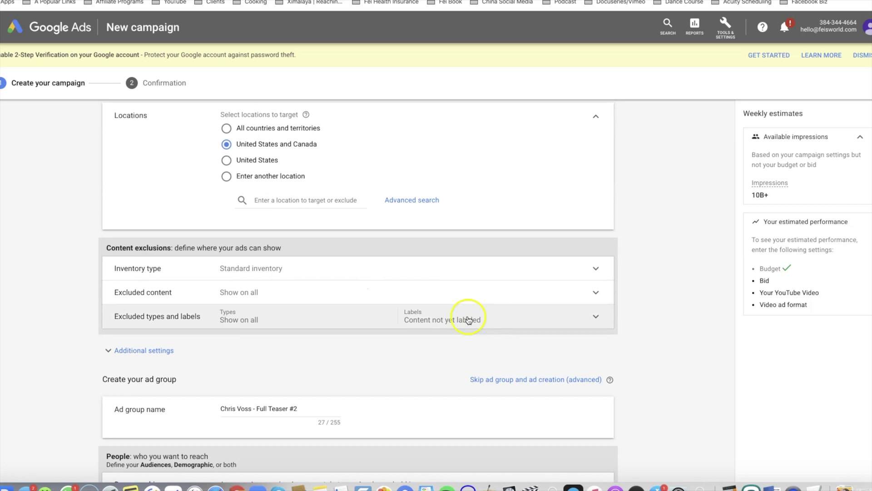
scroll(278, 275, "down", 2)
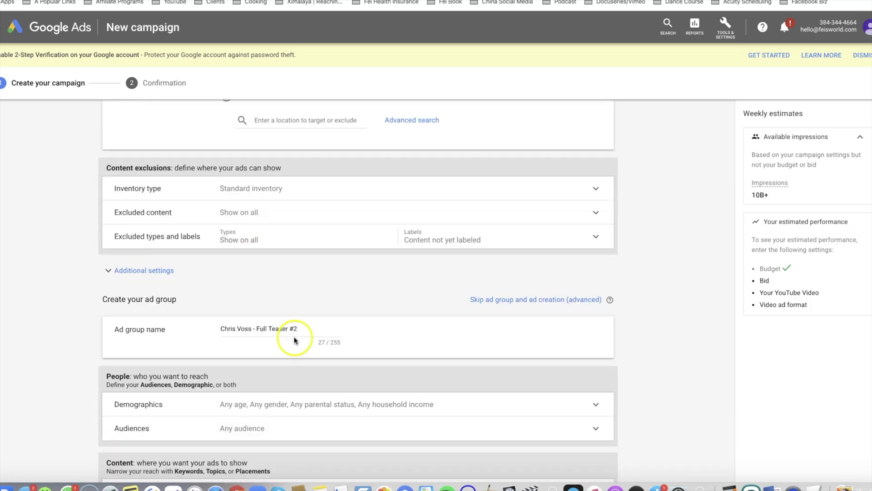
scroll(190, 309, "down", 1)
left_click_drag(307, 315, 193, 312)
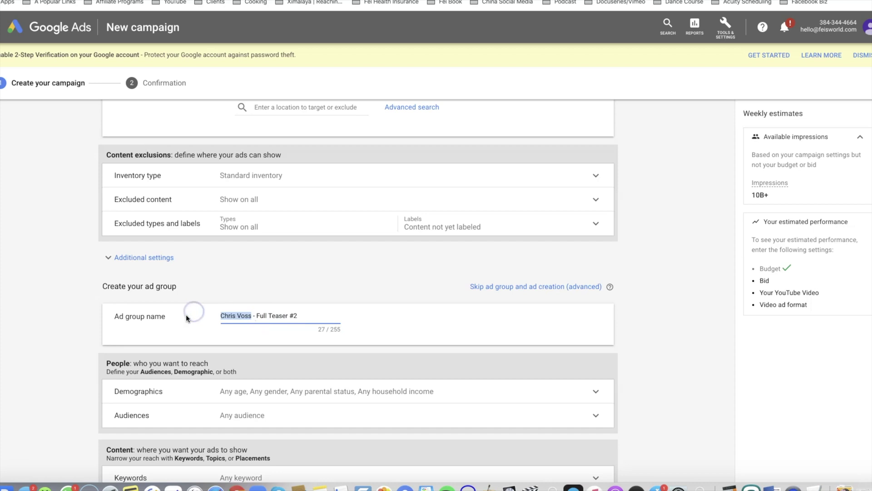
type("Mick Ebeling")
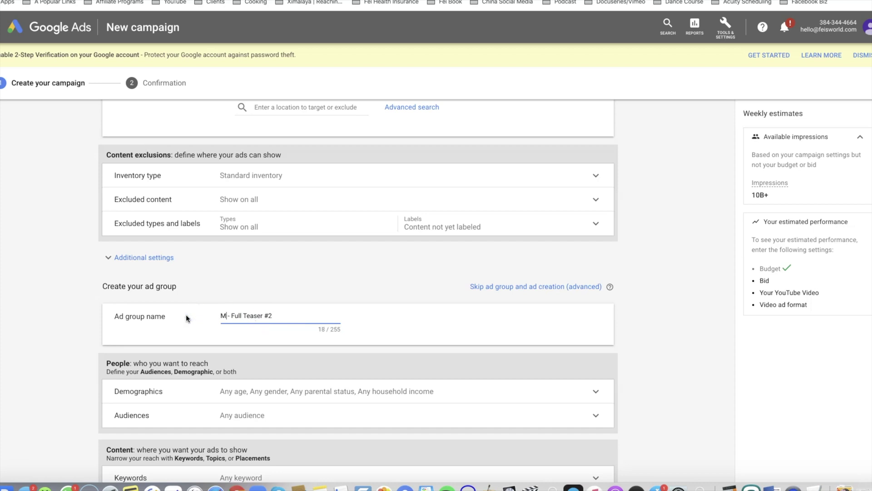
key("BackSpace")
left_click(320, 317)
key("BackSpace")
key("BackSpace")
key("BackSpace")
scroll(271, 348, "down", 2)
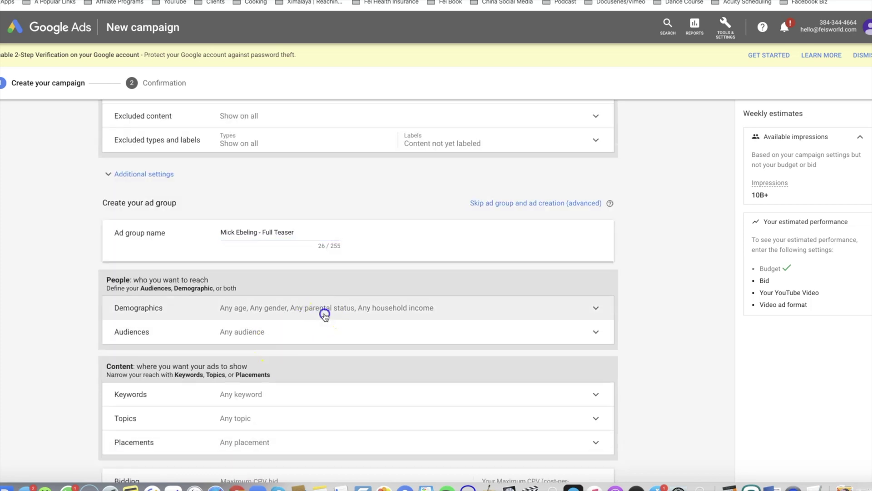
Exclude the 18 - 24, 65+ and Unknown age groups from the ad group's demographic targeting.
left_click(323, 311)
scroll(363, 430, "down", 1)
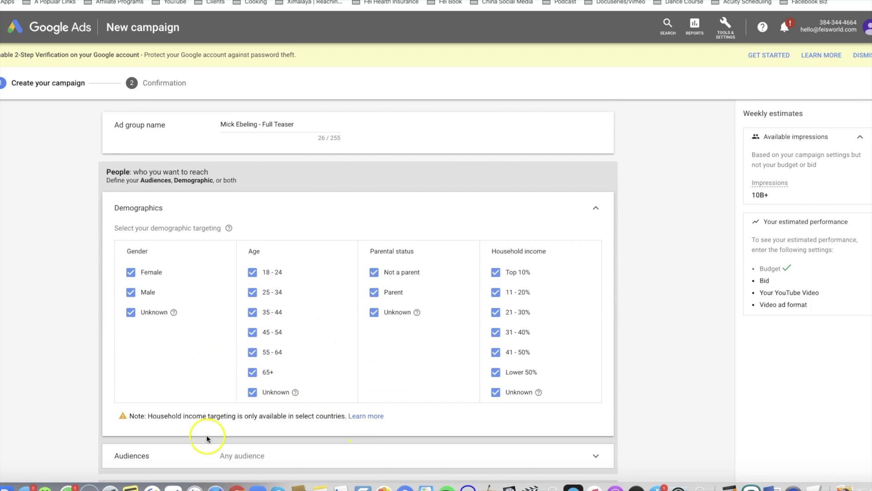
left_click(253, 272)
left_click(253, 392)
left_click(253, 372)
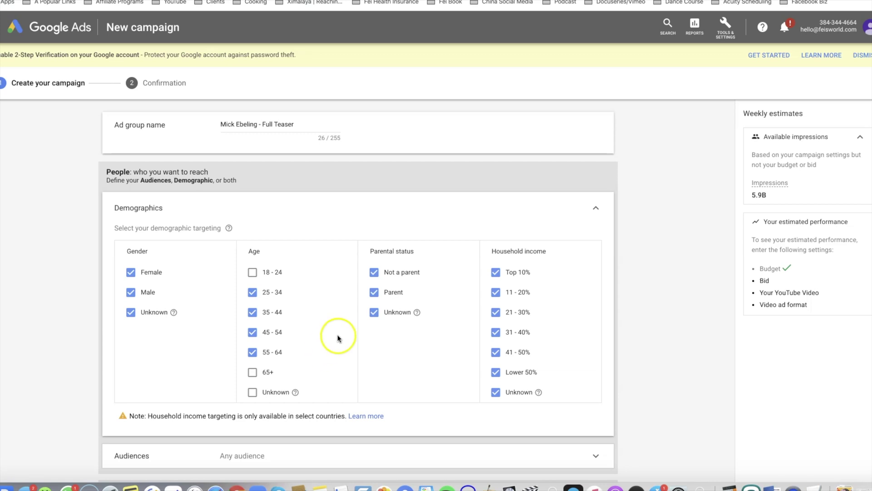
Limit household income targeting to the Top 10% and 11 - 20% by excluding the lower brackets and Unknown.
scroll(522, 380, "down", 1)
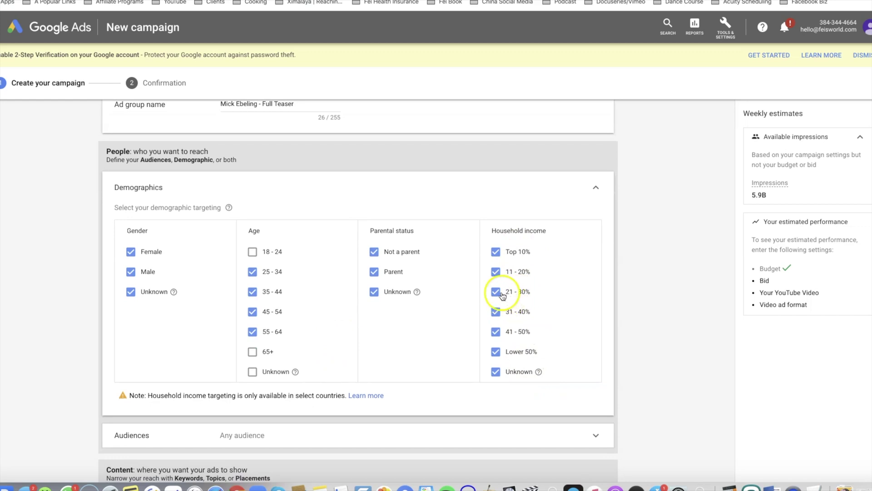
left_click(497, 293)
left_click(498, 313)
left_click(498, 333)
left_click(497, 353)
left_click(498, 373)
scroll(632, 361, "down", 4)
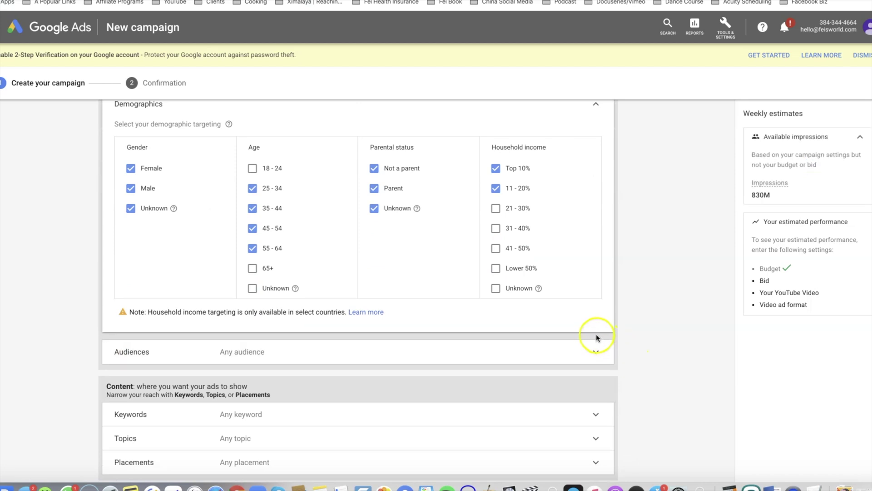
Examine the recently selected audience segments offered for the ad group.
scroll(597, 336, "down", 1)
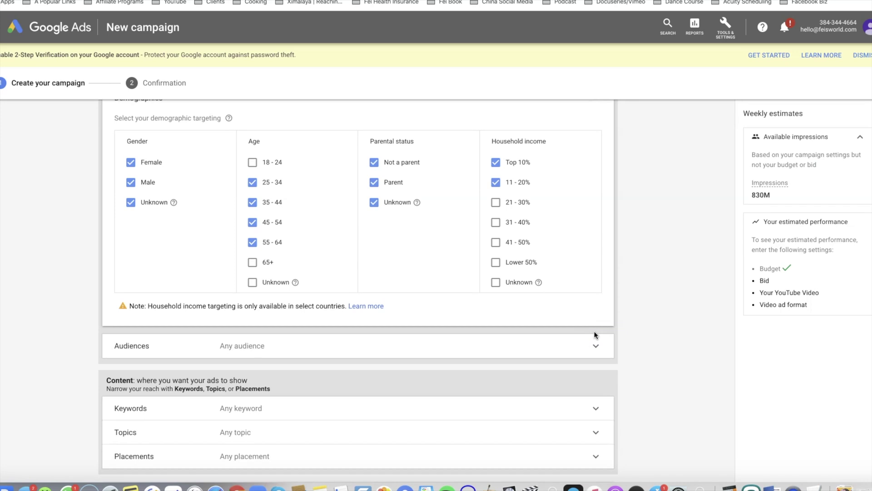
scroll(595, 334, "down", 2)
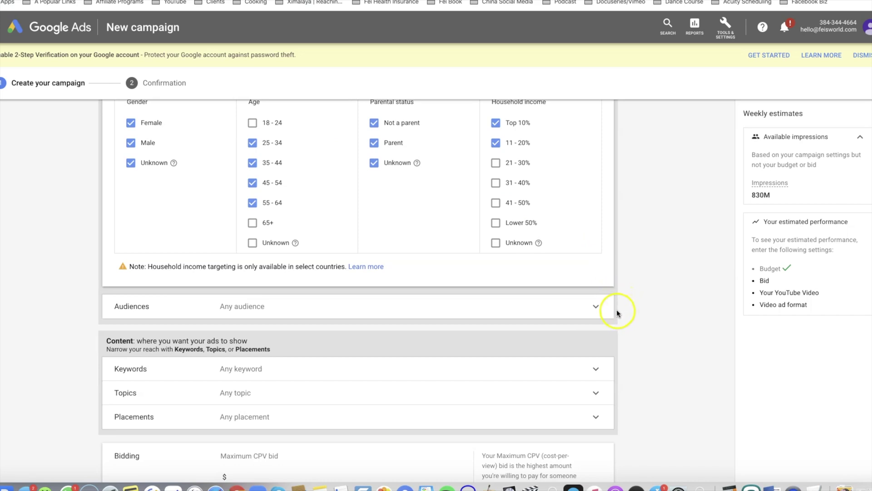
scroll(615, 304, "down", 3)
left_click(594, 233)
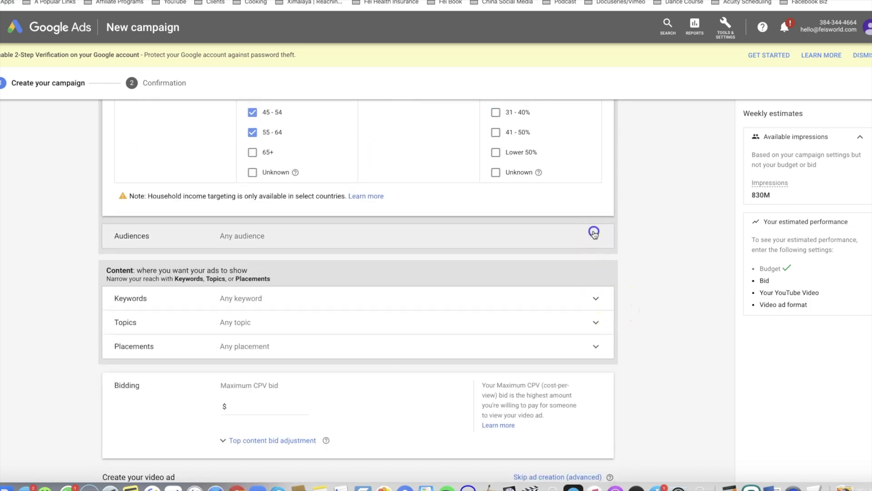
scroll(595, 261, "down", 3)
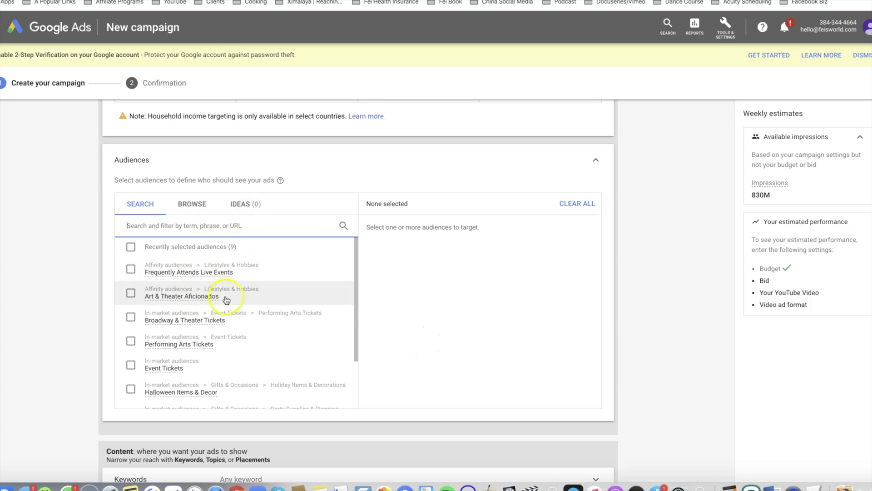
scroll(226, 300, "down", 1)
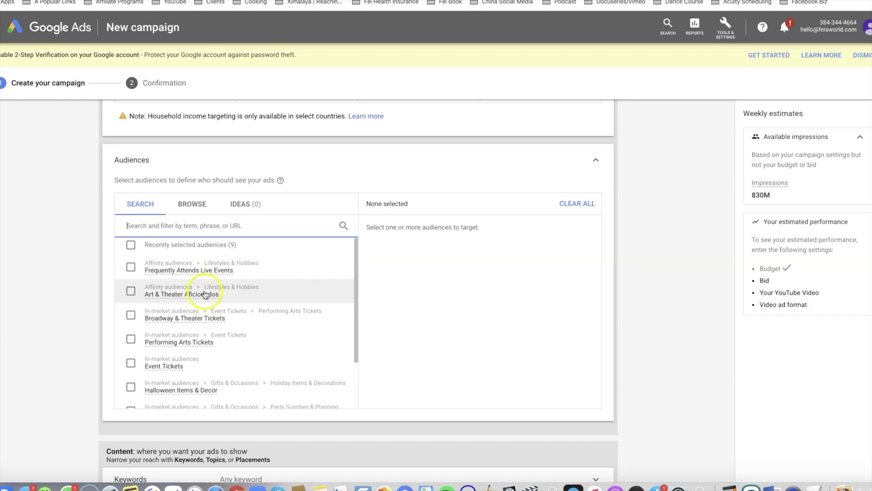
mouse_move(206, 294)
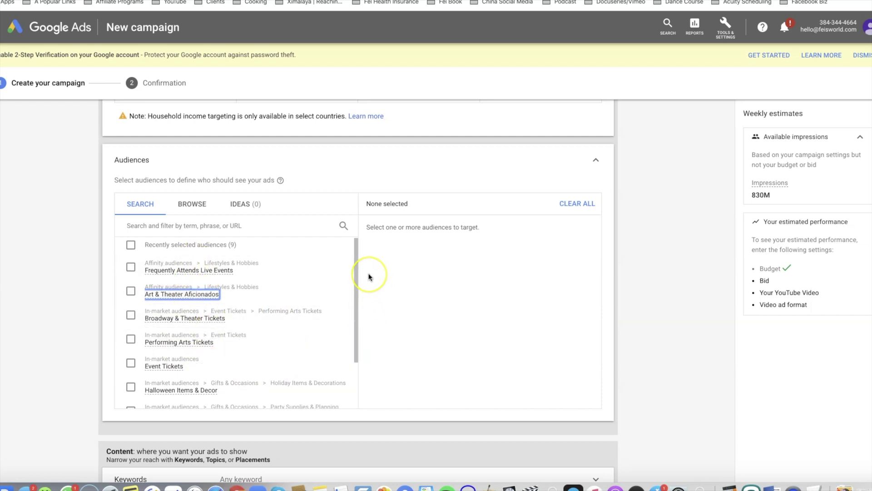
scroll(368, 277, "down", 2)
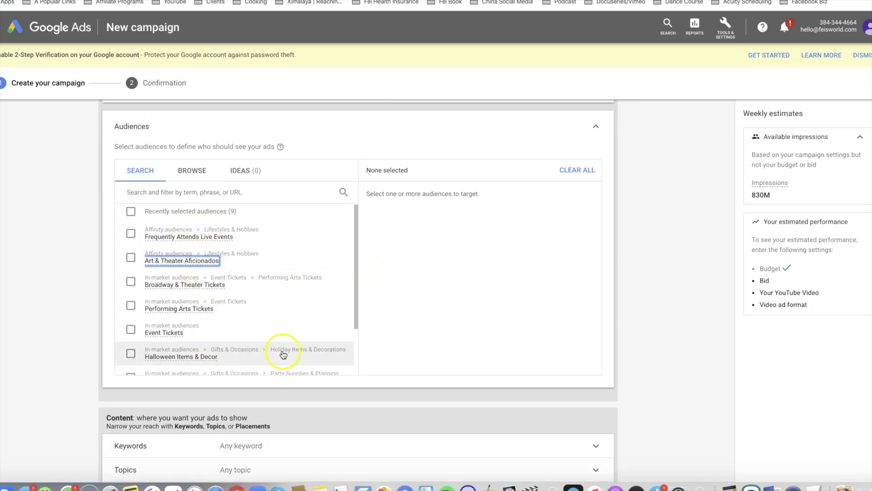
scroll(234, 361, "down", 1)
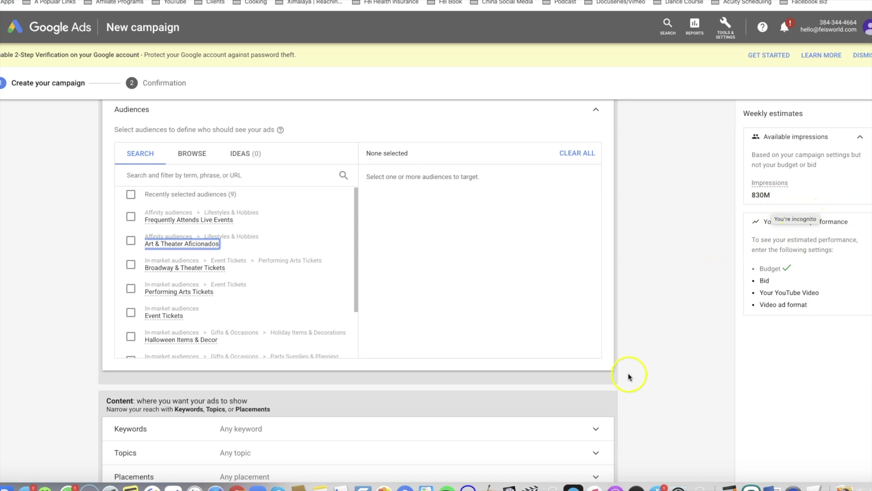
Try "mick ebeling" as a targeting keyword and clear the keyword list again.
scroll(631, 314, "down", 2)
scroll(501, 290, "down", 2)
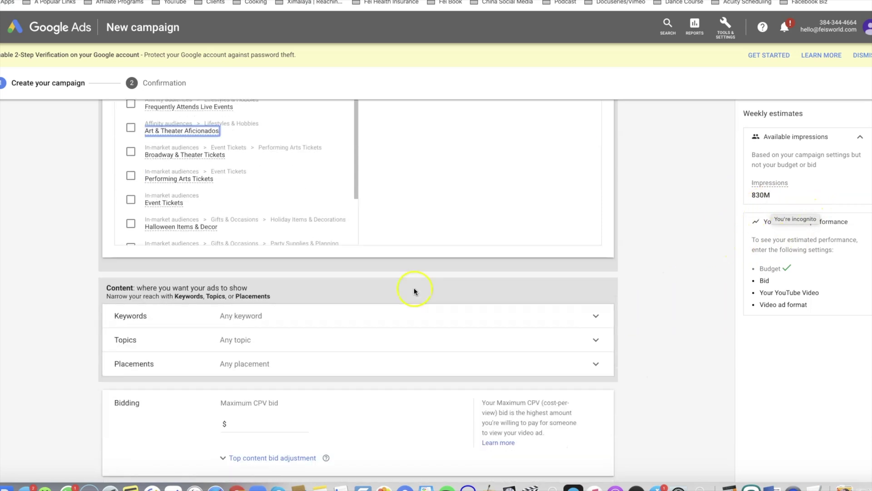
left_click(384, 310)
left_click(235, 377)
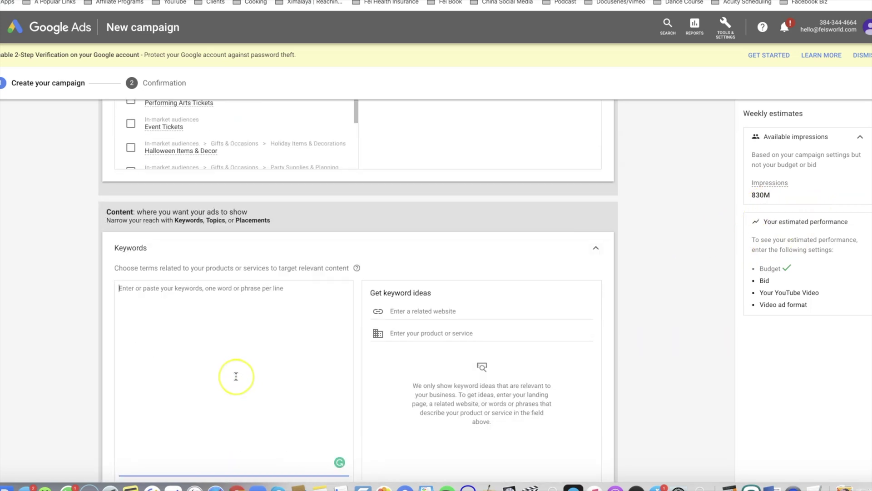
type("mick ebeling")
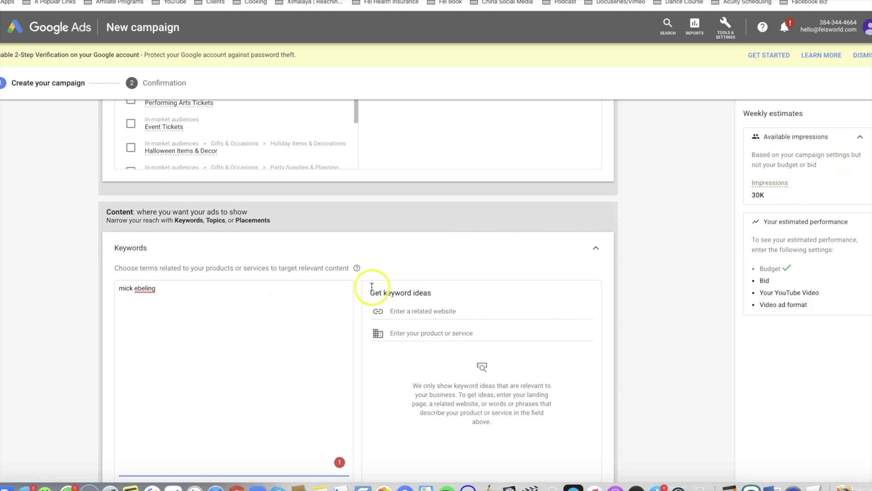
triple_click(115, 289)
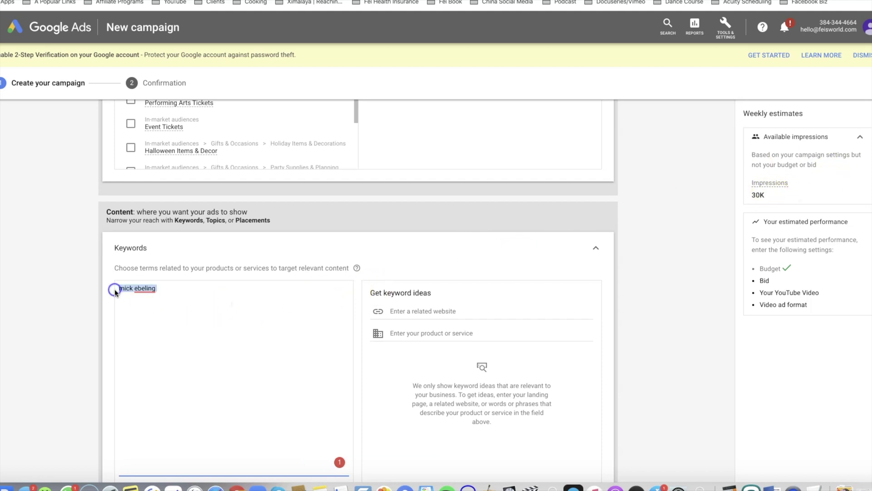
key("BackSpace")
scroll(331, 346, "down", 2)
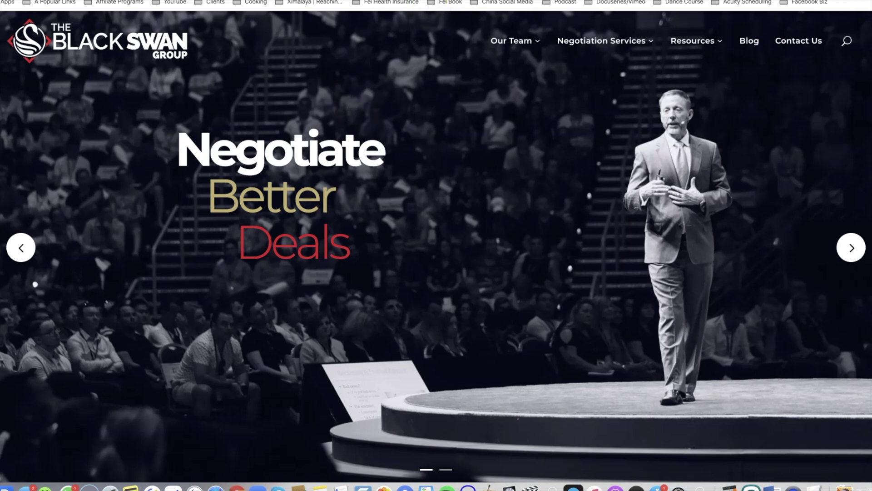
key("super+l")
type("notimpos")
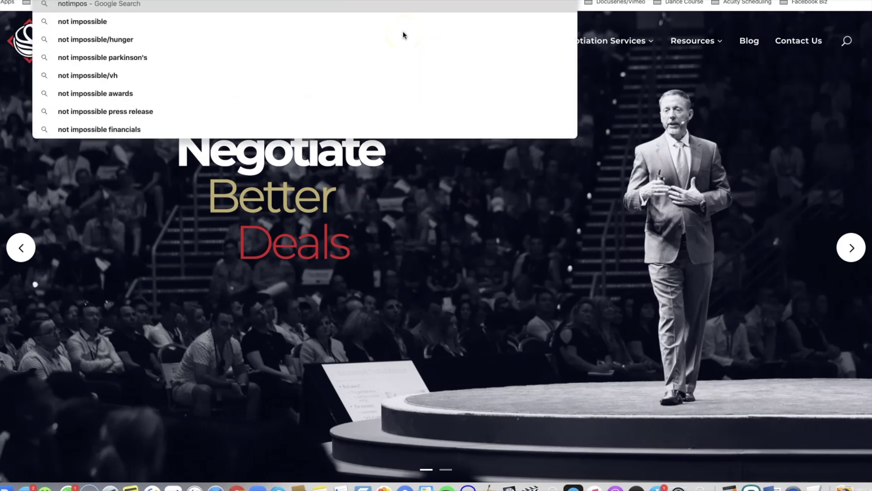
left_click(403, 33)
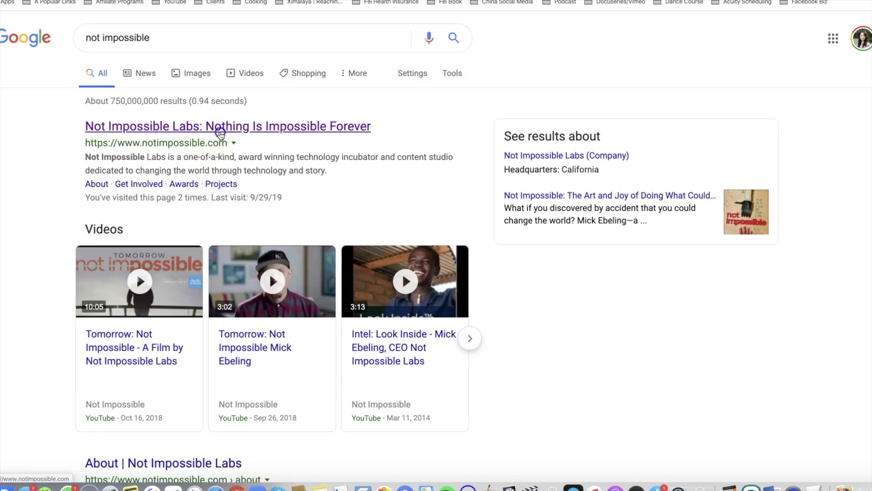
left_click(220, 127)
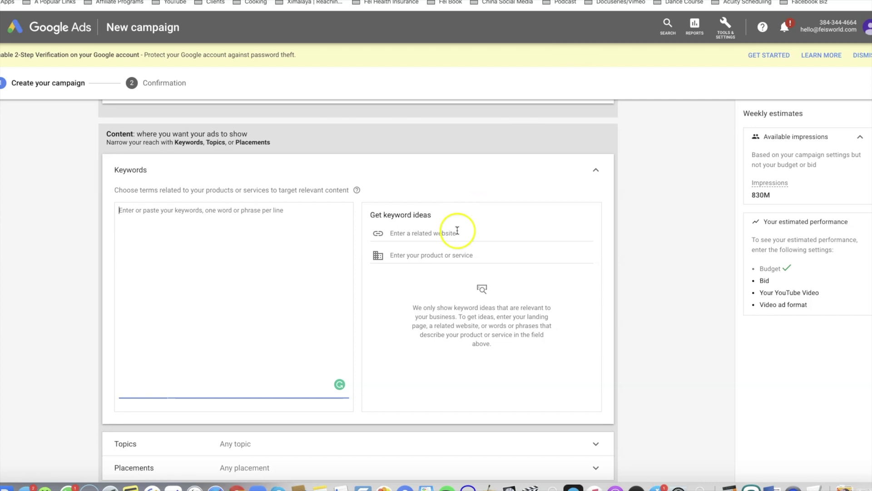
left_click(457, 230)
type("https://www.notimpossible.com/")
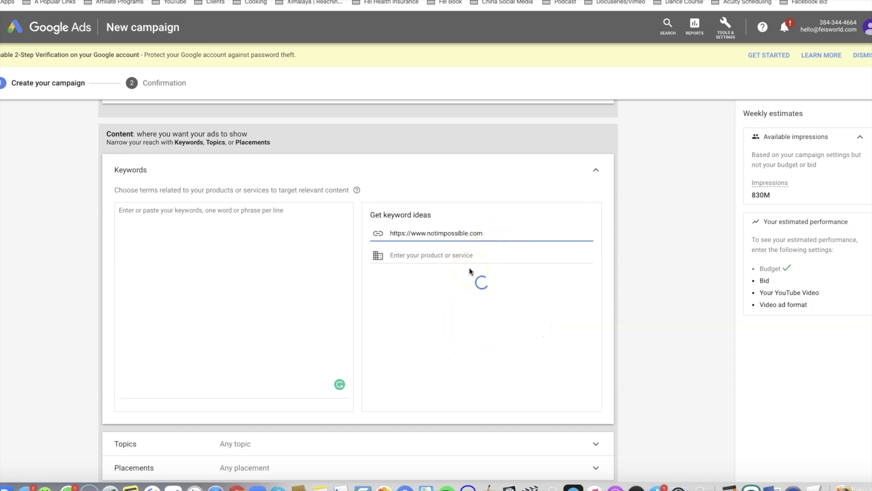
left_click_drag(492, 230, 376, 227)
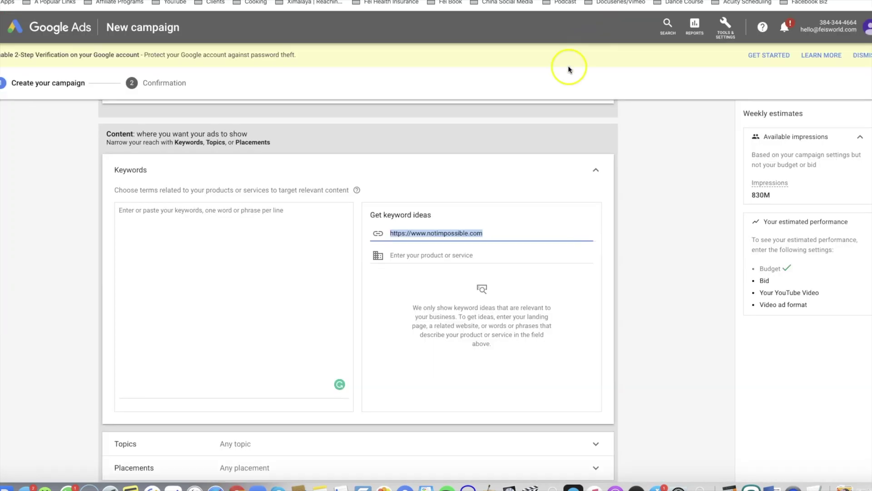
type("https://www.ted.com/")
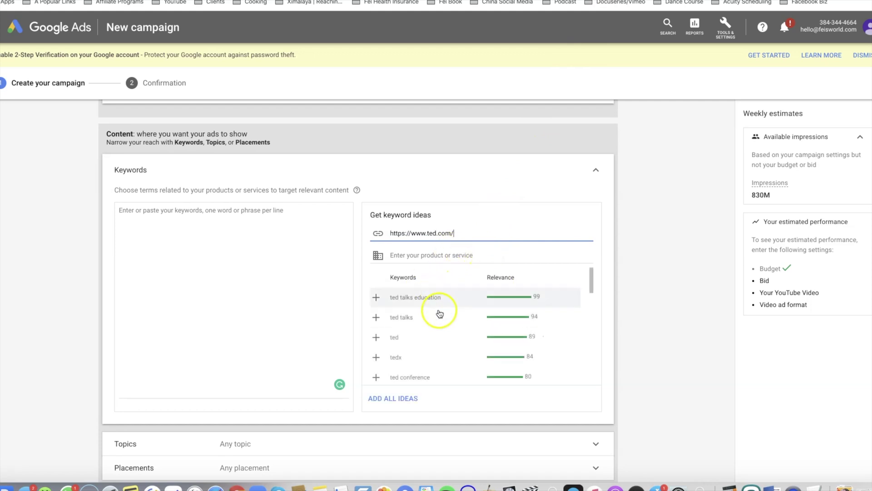
left_click(376, 294)
left_click(376, 313)
left_click(376, 334)
Remove all keywords from the list and clear the related website used for keyword ideas.
left_click_drag(185, 244, 114, 212)
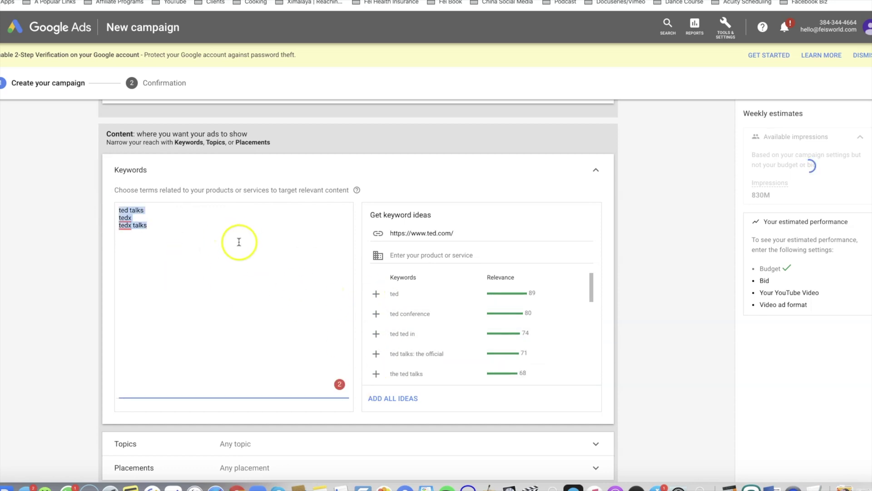
key("BackSpace")
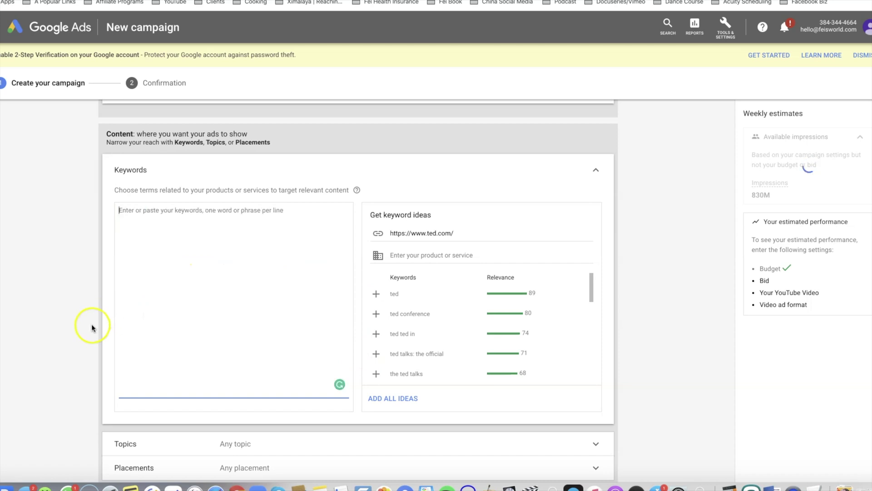
left_click(377, 236)
left_click_drag(463, 235, 331, 227)
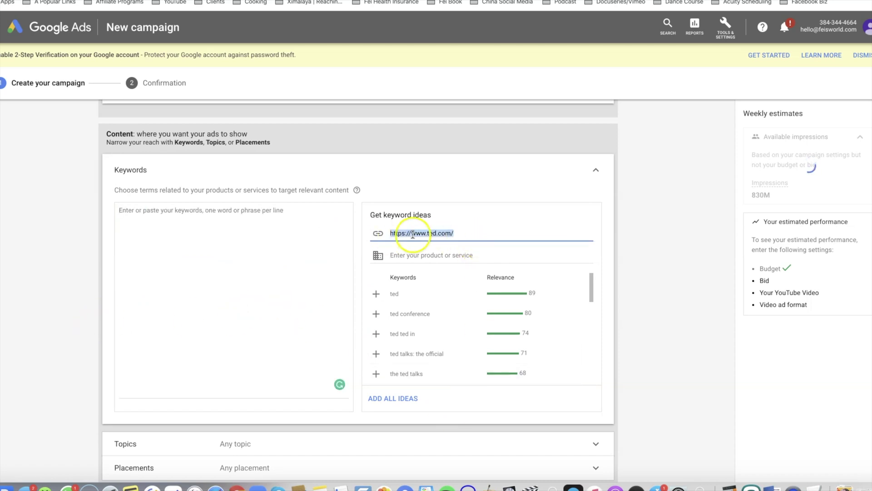
key("BackSpace")
Examine the topic categories and the placement types available for the ad group's content targeting.
scroll(545, 354, "down", 3)
scroll(637, 368, "down", 8)
scroll(637, 367, "up", 2)
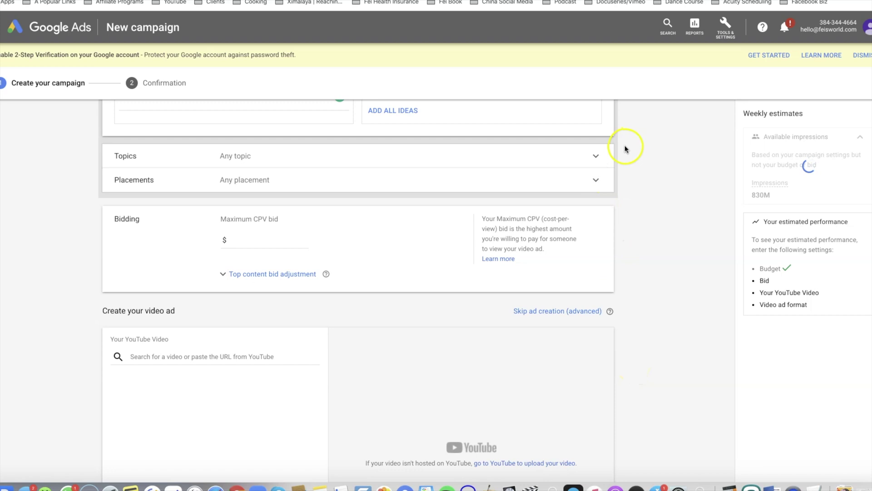
left_click(594, 159)
scroll(334, 292, "down", 1)
scroll(616, 346, "down", 1)
scroll(615, 346, "down", 1)
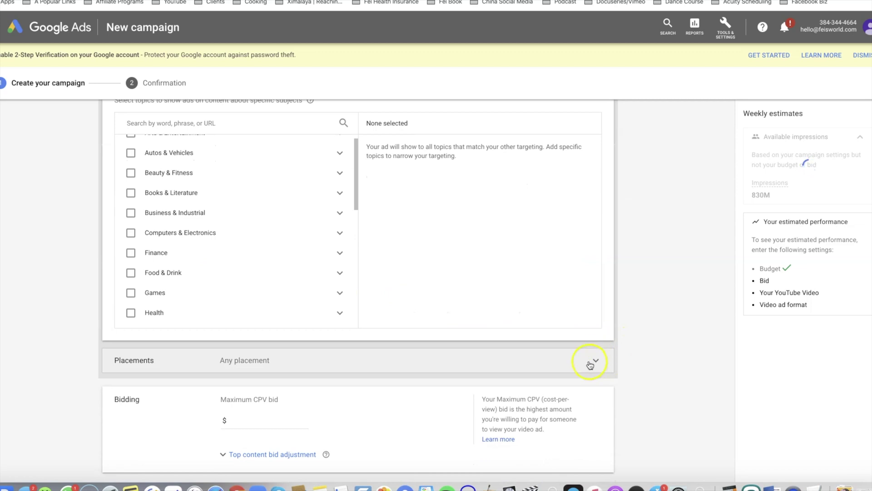
scroll(590, 365, "down", 3)
left_click(594, 251)
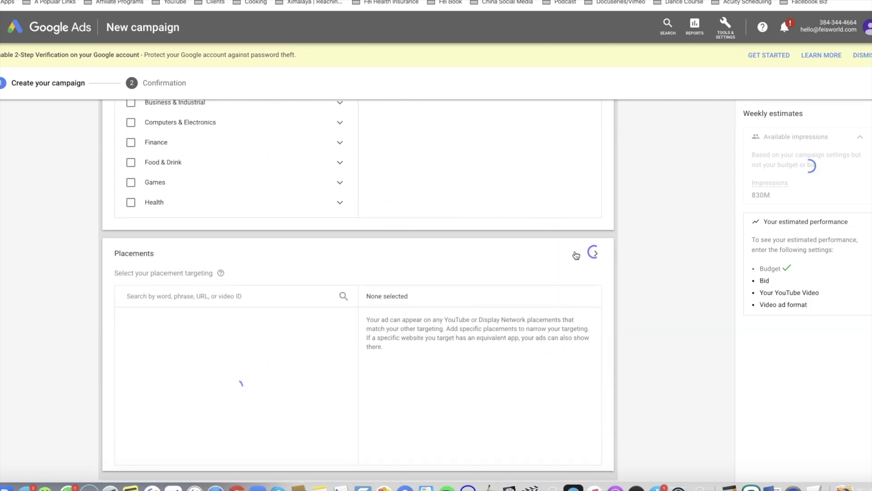
scroll(424, 295, "down", 1)
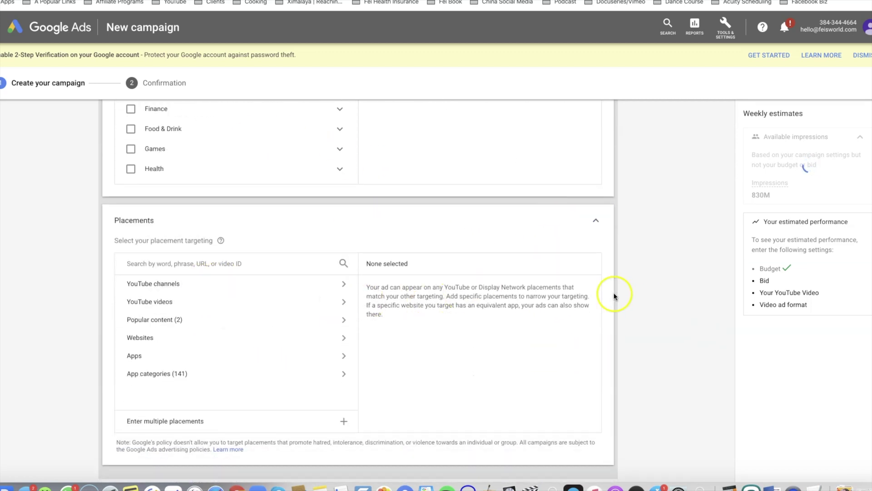
Search the placements for "mick ebeling" and check the matching YouTube channels.
left_click(180, 262)
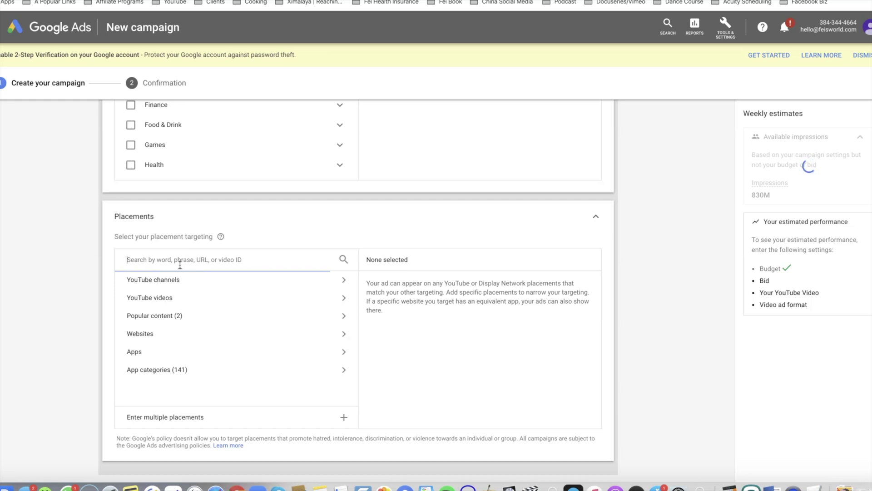
type("mick eb")
key("BackSpace")
type("ebeling")
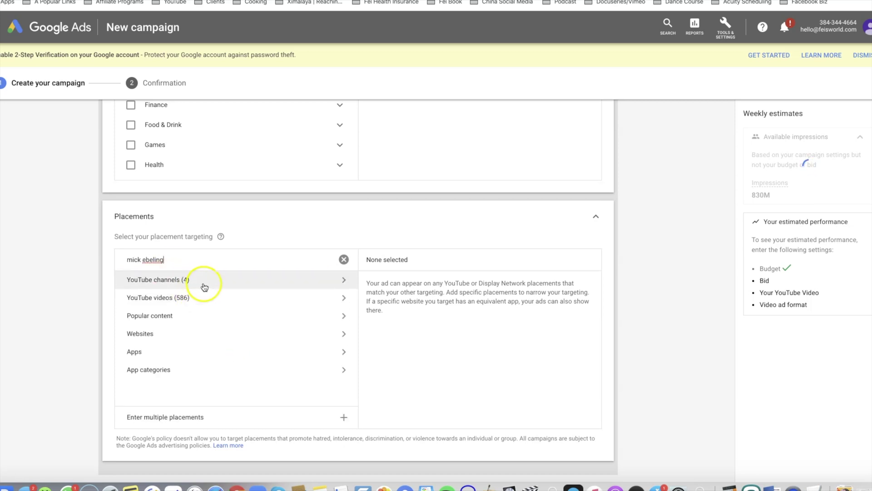
left_click(203, 284)
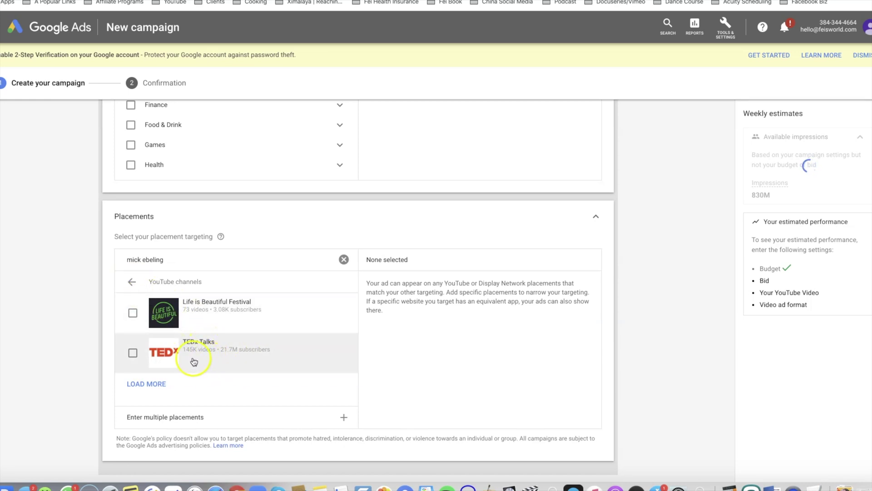
left_click(132, 282)
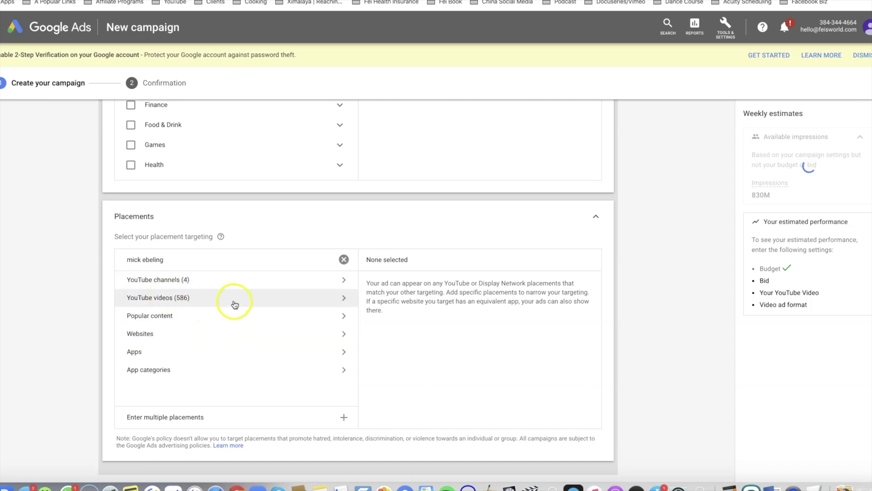
From the "mick ebeling" YouTube videos, add the TED Archive, TEDxDU EyeWriter, Intel Look Inside and TED locked-in artist videos as placements.
left_click(210, 298)
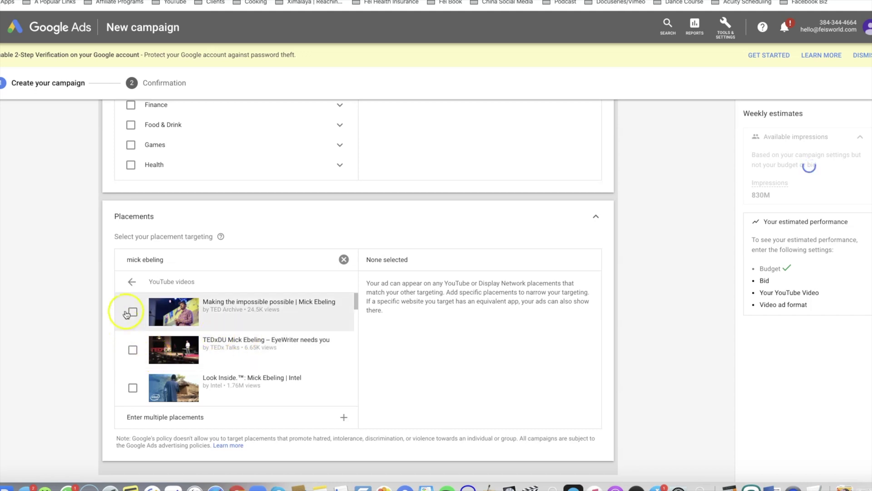
left_click(133, 349)
scroll(131, 348, "down", 1)
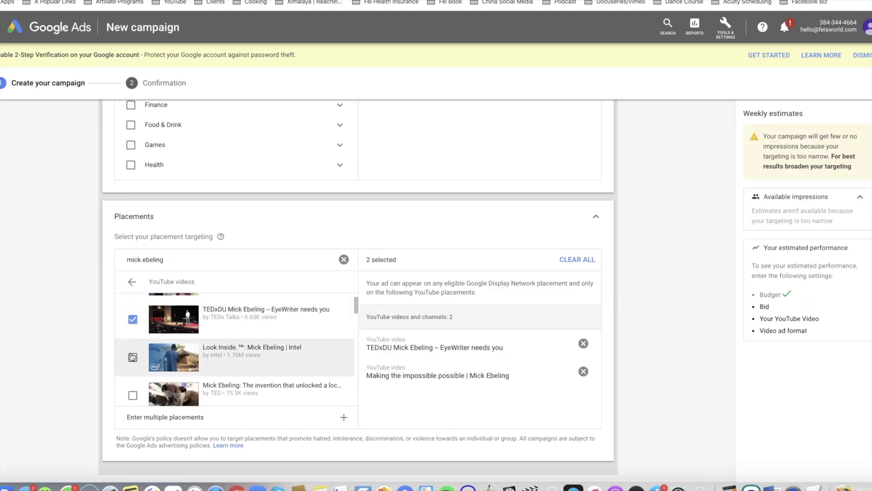
left_click(131, 355)
scroll(132, 358, "down", 1)
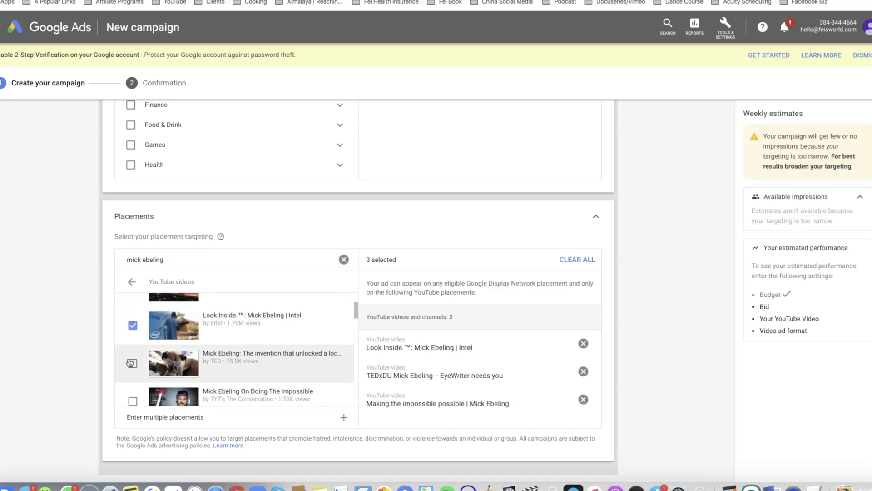
left_click(131, 363)
scroll(136, 358, "down", 1)
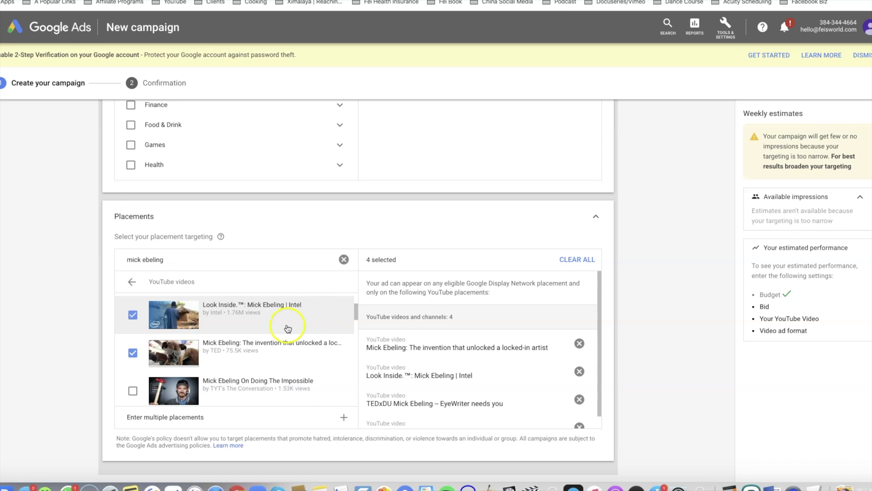
Add the videos Mick Ebeling On Doing The Impossible, Interactive Q&A with Mick Ebeling | Intel and Brainstorm Health 2019 to the placements.
left_click(133, 389)
scroll(134, 390, "down", 1)
left_click(132, 372)
scroll(136, 373, "down", 1)
left_click(136, 383)
scroll(232, 343, "down", 2)
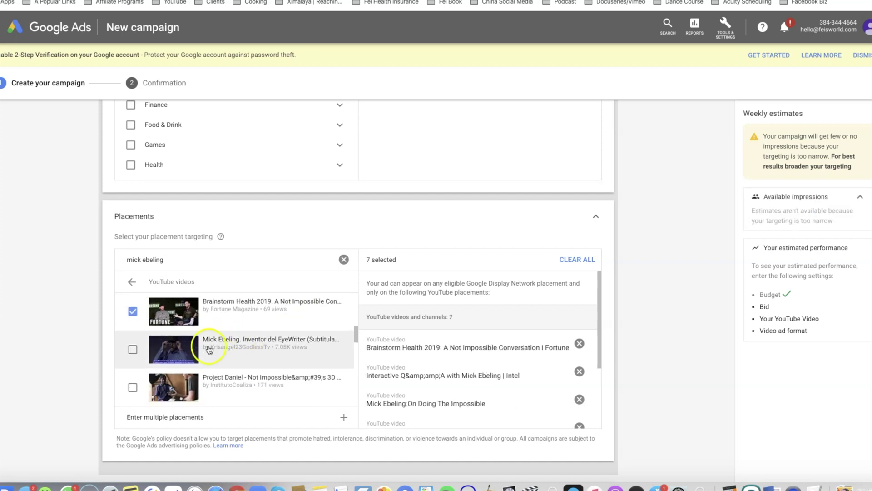
Add the videos Mick Ebeling. Inventor del EyeWriter, Project Daniel by InstitutoCoaliza and EyeWriter by NOTIMPOSSIBLETEG to the placements.
left_click(132, 349)
scroll(133, 347, "down", 1)
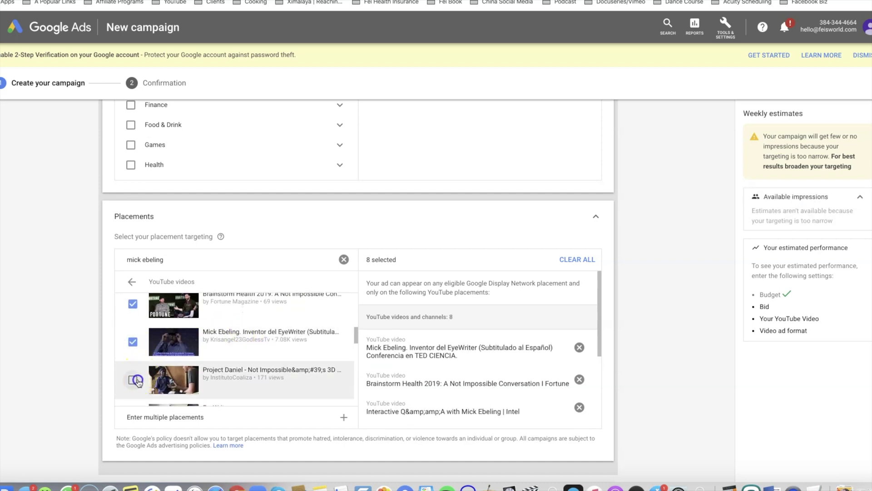
left_click(133, 380)
scroll(171, 400, "down", 2)
left_click(135, 386)
scroll(136, 381, "down", 2)
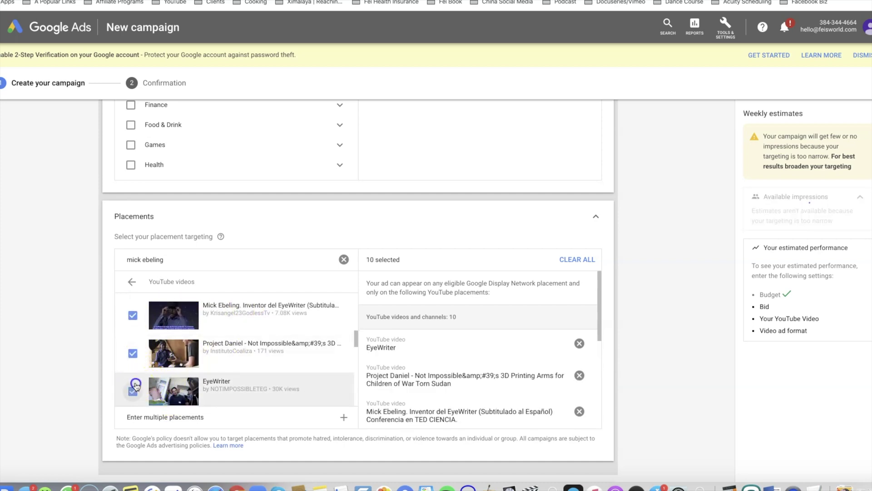
left_click(132, 349)
left_click(134, 384)
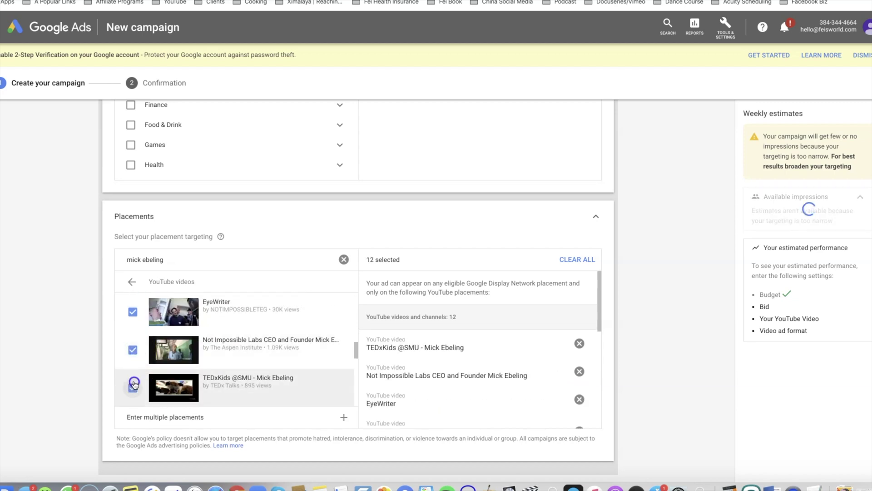
scroll(134, 383, "down", 1)
left_click(133, 381)
scroll(133, 381, "down", 1)
left_click(138, 376)
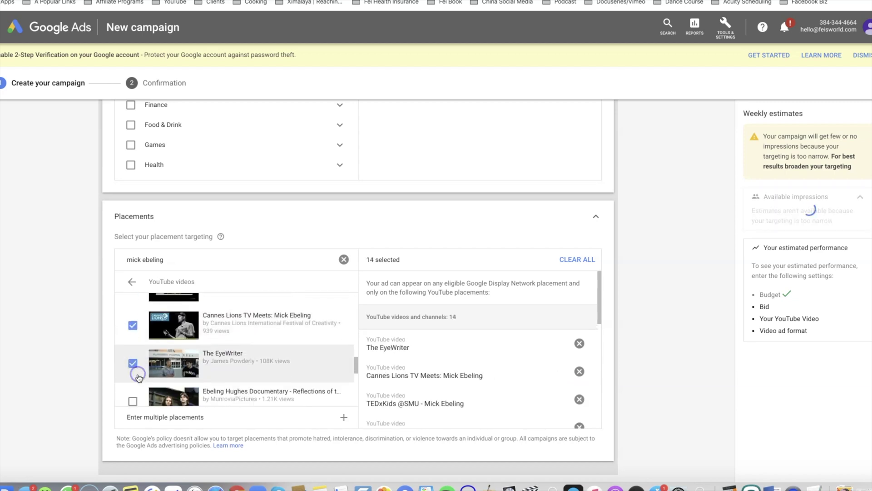
Add the Ebeling Hughes Documentary, What Makes Not Impossible Labs Tick, Mike Steep on Disruptive Technology and vicortega2's EyeWriter videos to the placements.
left_click(133, 401)
scroll(132, 386, "down", 3)
left_click(131, 304)
left_click(133, 342)
left_click(133, 377)
scroll(139, 375, "down", 1)
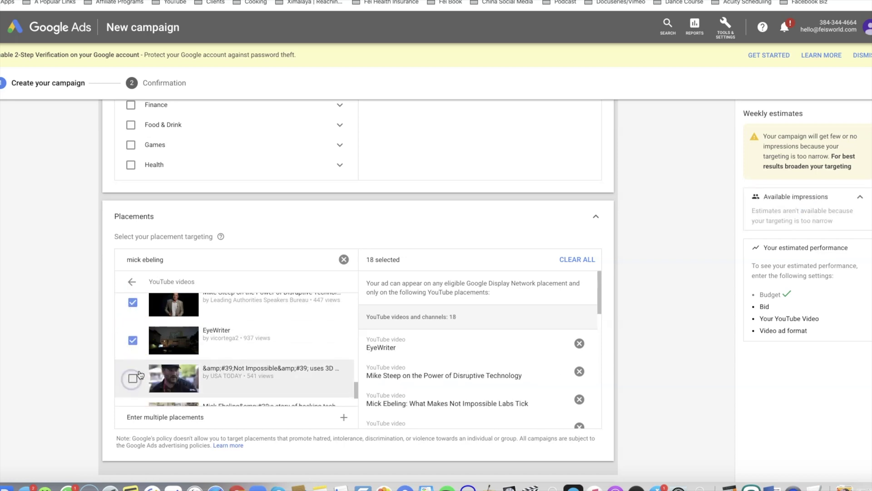
Add USA TODAY's 3D printers video, The Verge's hacking technology story and 3D Printed's Not Impossible team video to the placements.
left_click(132, 376)
left_click(133, 384)
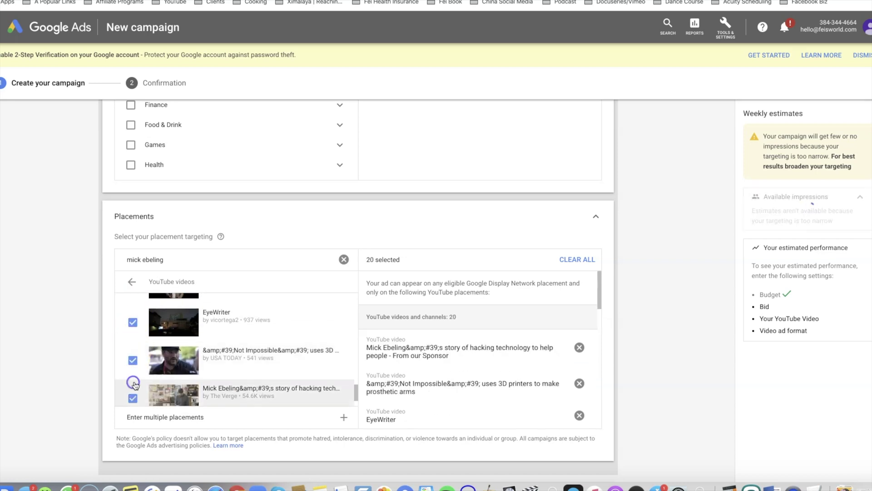
scroll(134, 377, "down", 3)
left_click(141, 309)
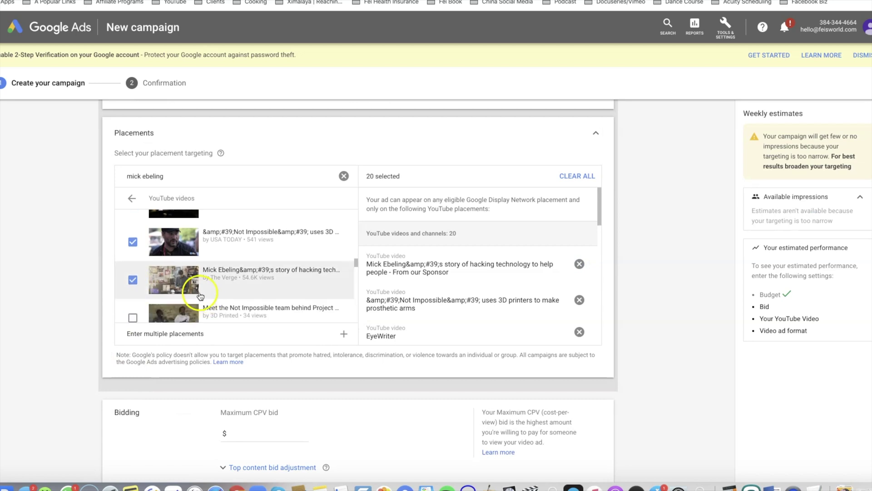
scroll(162, 302, "down", 1)
left_click(132, 302)
scroll(133, 302, "down", 1)
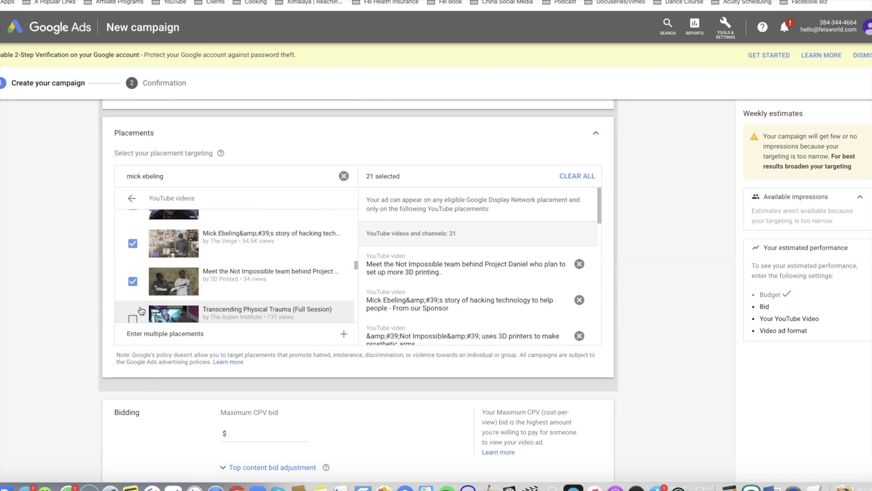
Add the videos Transcending Physical Trauma (Full Session), Mick Ebeling by thuyle studio and Ghost to the placements.
left_click(132, 302)
scroll(142, 307, "down", 2)
left_click(133, 278)
left_click(133, 315)
scroll(135, 311, "down", 2)
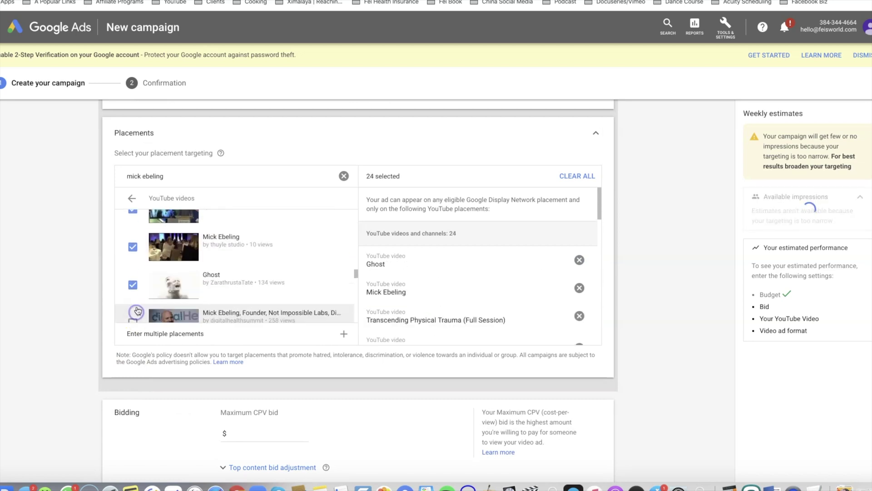
Add the Digital Health Summit CES 2014 video of Mick Ebeling to the placements and remove the Ghost video.
left_click(133, 301)
left_click(131, 261)
scroll(131, 272, "down", 1)
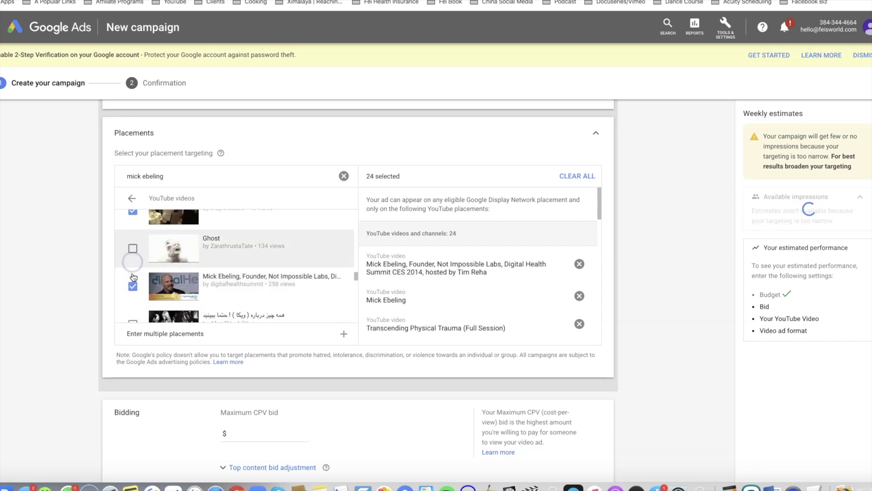
Add the TYT Open Source Tech interview, [SDF2013] Collaboration with Yesterday and NerdAlert's Open Source DIY Tech videos to the placements.
scroll(131, 289, "down", 1)
scroll(133, 291, "down", 2)
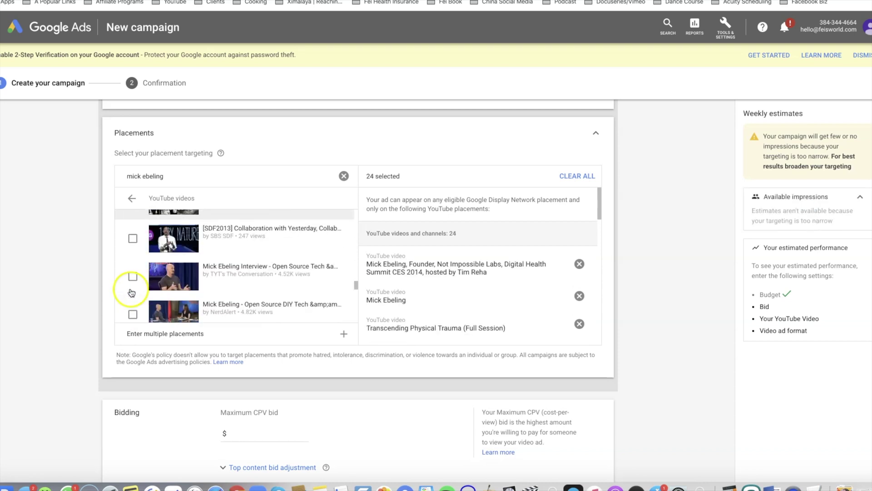
left_click(132, 276)
left_click(133, 238)
scroll(136, 278, "down", 2)
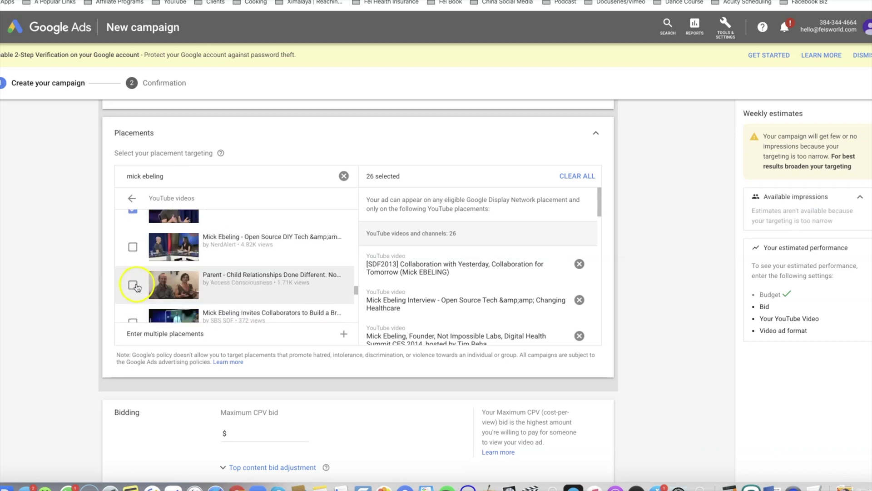
left_click(133, 248)
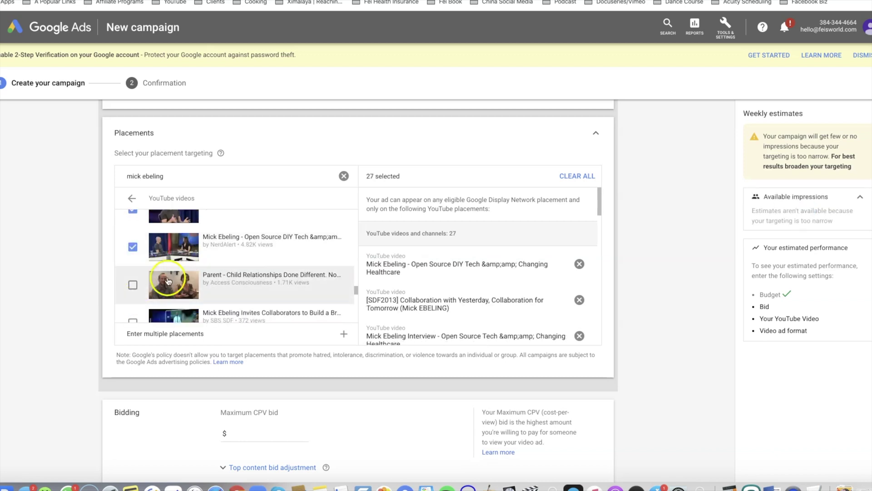
Add the SBS SDF BrainWriter collaborators video and the TEDxSantaMonica and TEDxPhoenix talks by Mick Ebeling to the placements.
scroll(150, 295, "down", 1)
left_click(139, 308)
scroll(134, 305, "down", 2)
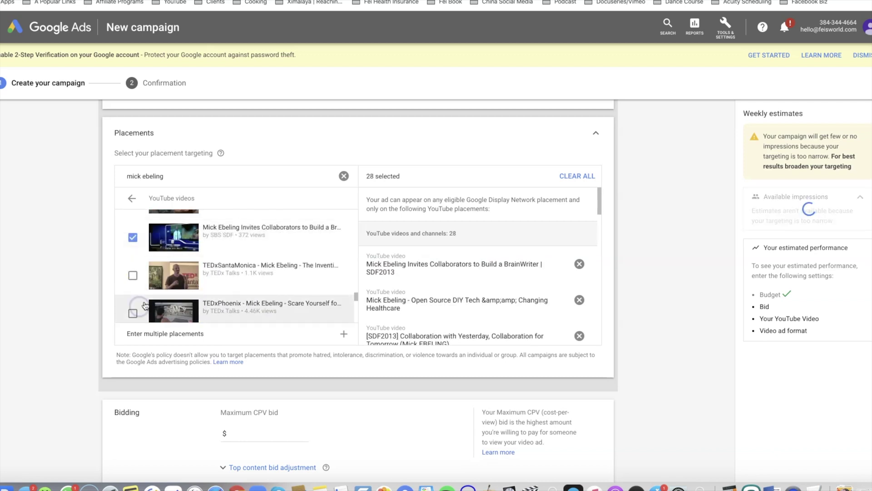
left_click(132, 275)
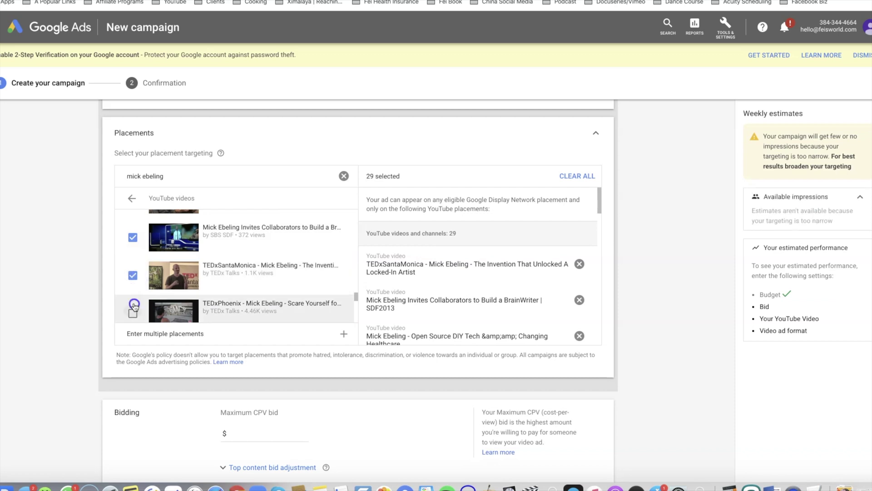
left_click(133, 304)
Add the Hyatt Ebeling video and TYT's Project Daniel 3D-Printed Arms video to the placements.
scroll(135, 306, "down", 2)
left_click(135, 305)
scroll(138, 295, "down", 5)
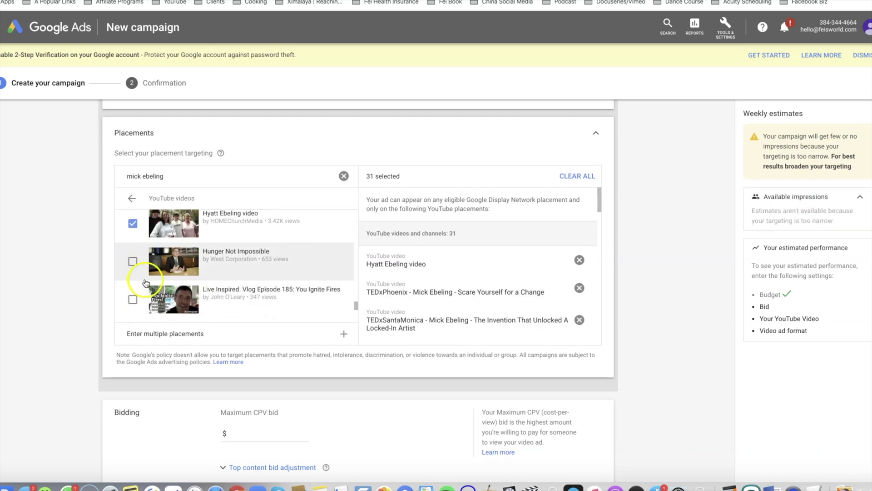
scroll(145, 283, "down", 3)
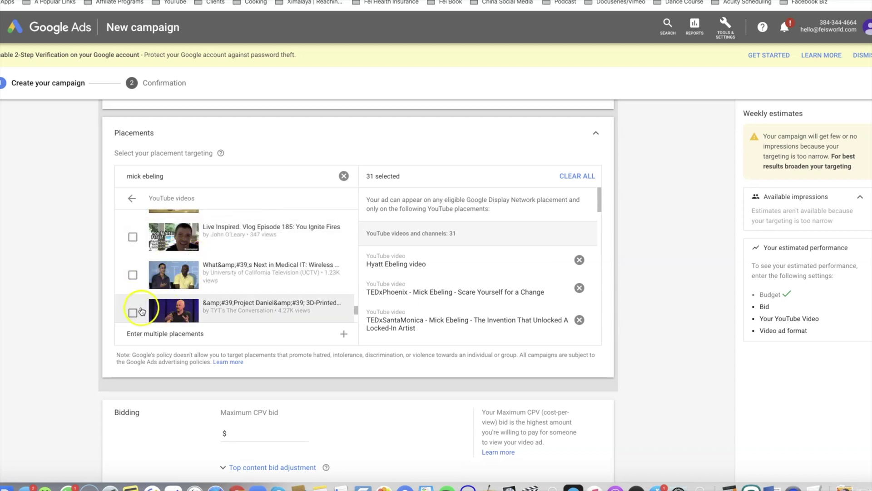
left_click(141, 312)
scroll(139, 300, "down", 3)
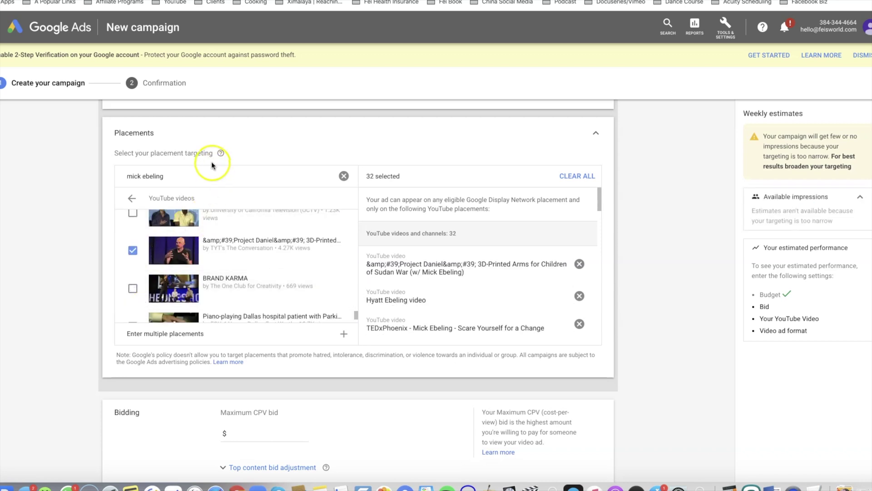
Search the placement videos for "not impossible" and add Mandy Harvey's A Music: Not Impossible and Thomas Sanders' IMPROV-able But Not Impossible!
left_click_drag(105, 178, 105, 190)
type("not impossible")
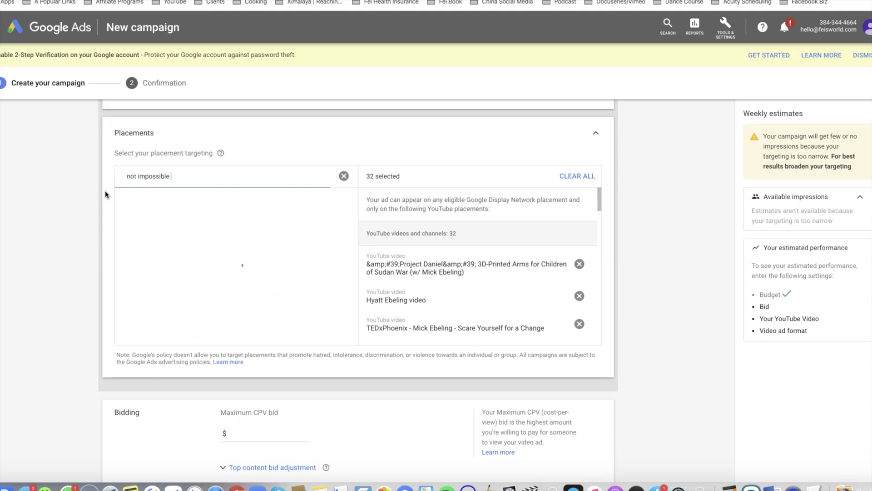
scroll(195, 243, "down", 1)
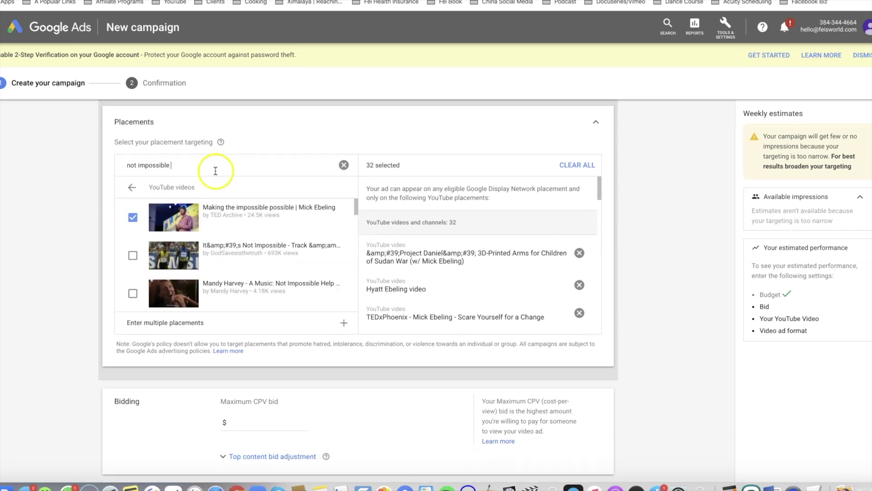
scroll(140, 264, "down", 3)
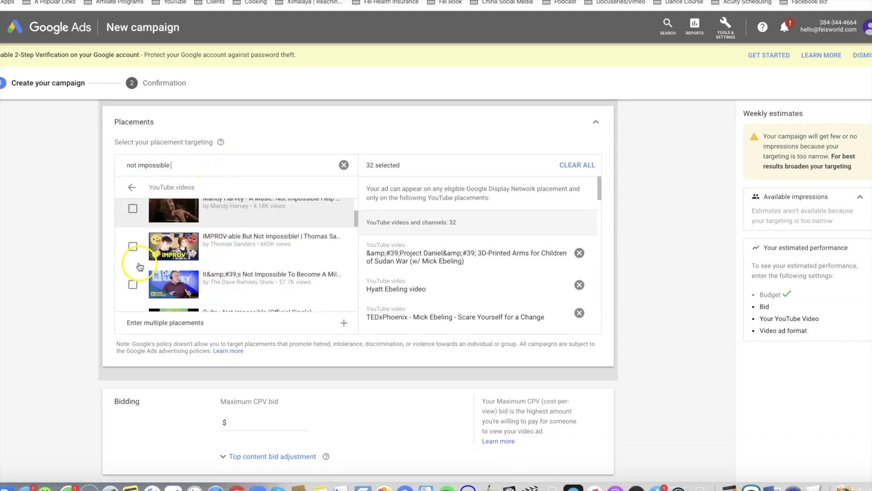
scroll(141, 211, "up", 1)
left_click(134, 211)
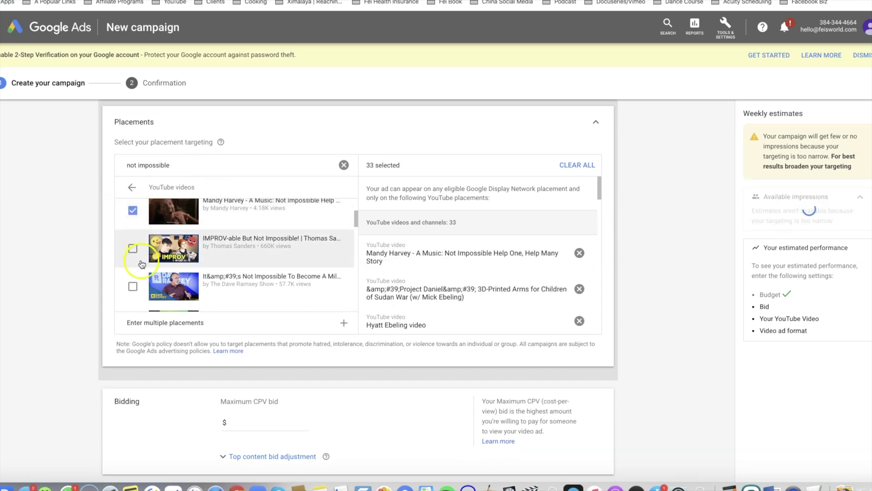
left_click(133, 248)
scroll(132, 291, "down", 1)
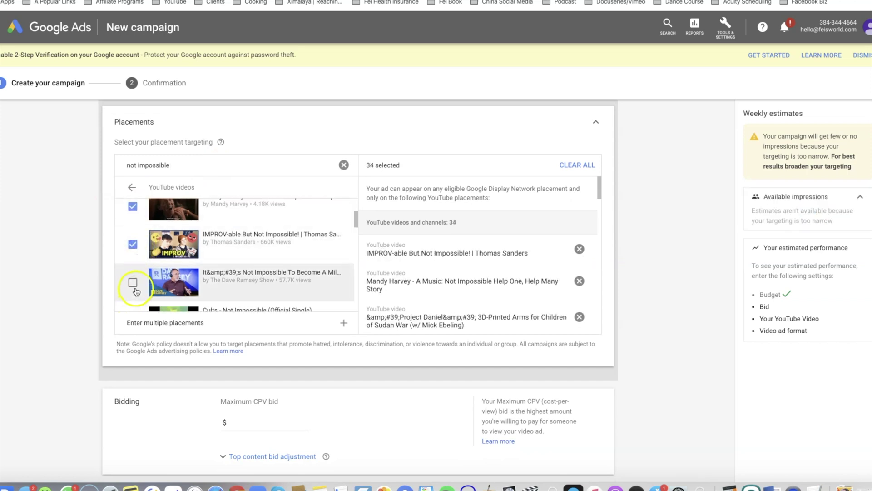
scroll(135, 289, "down", 2)
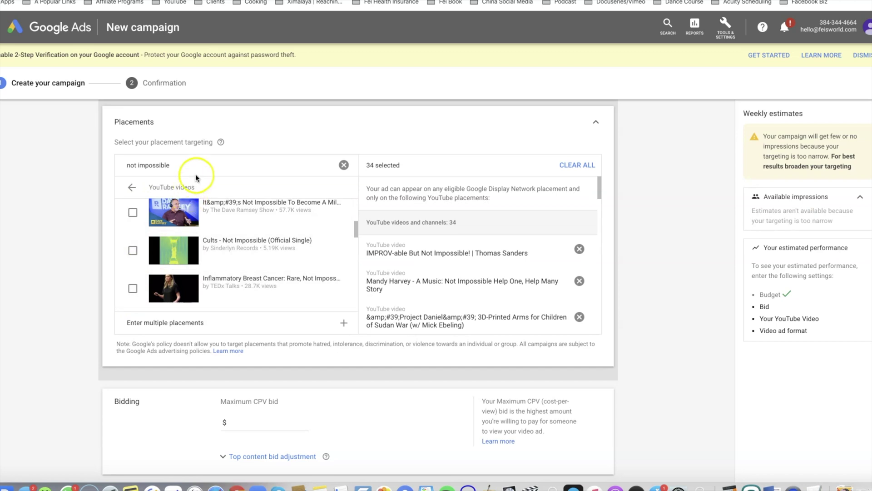
Search the placement videos for "not impossible lab" and check the matching videos for ones not yet selected.
left_click_drag(172, 165, 113, 162)
type("not impossible lab")
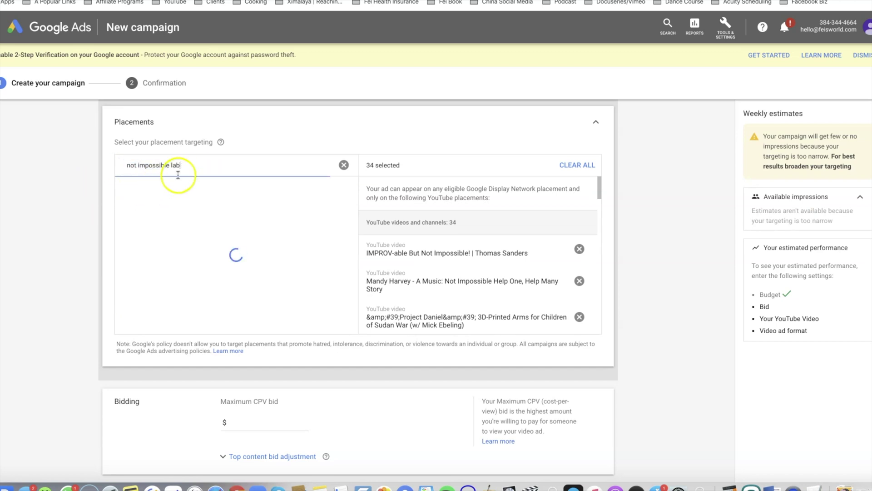
scroll(291, 272, "down", 2)
scroll(263, 268, "down", 5)
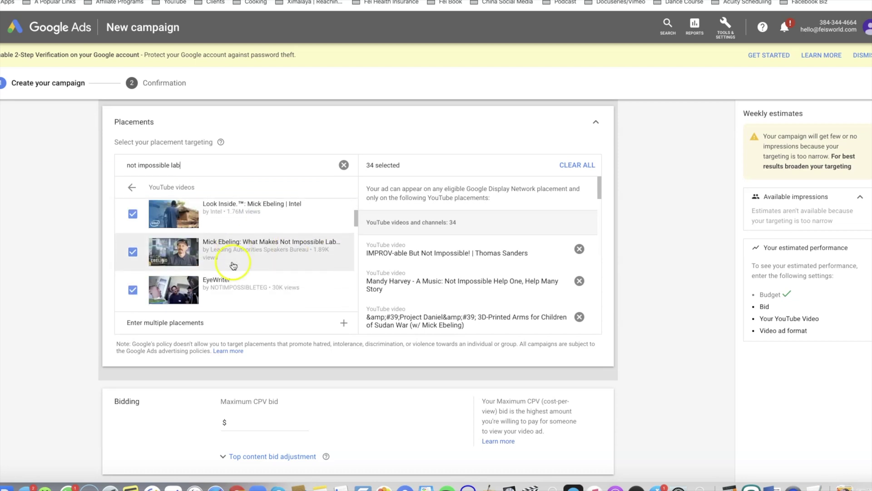
scroll(234, 266, "down", 3)
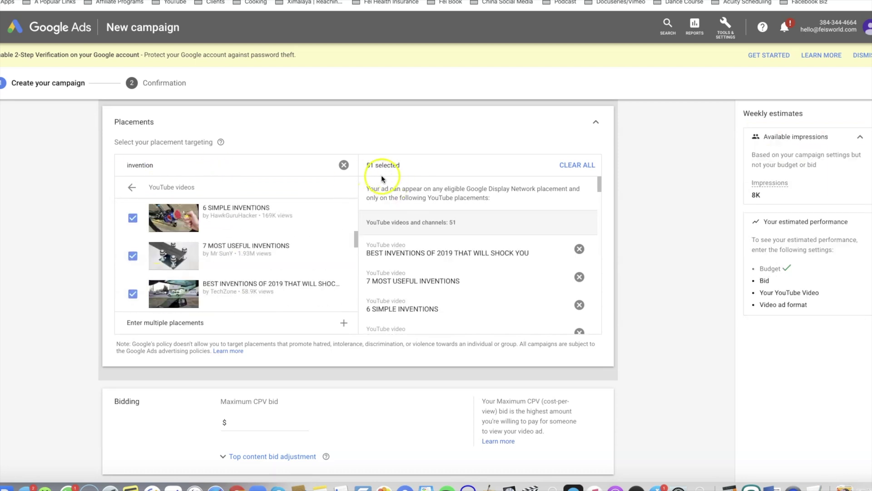
Review the selected placement videos and set the ad group's maximum CPV bid to $5.00.
scroll(418, 247, "down", 4)
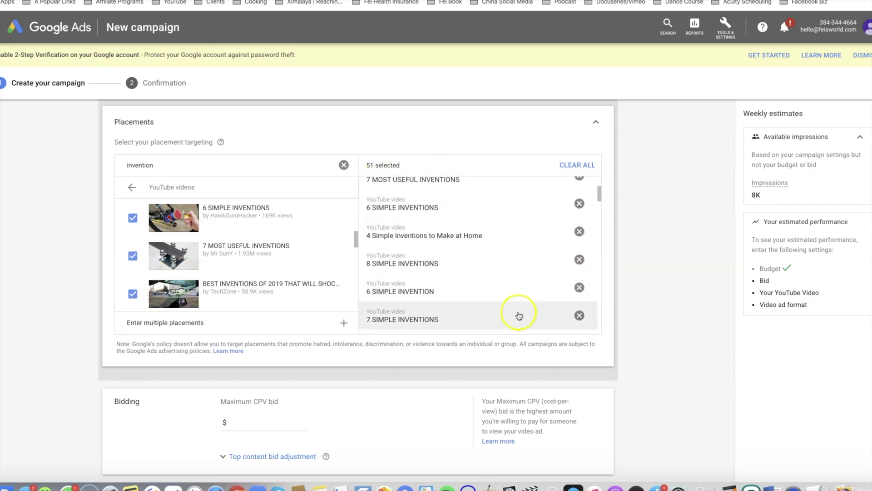
scroll(629, 371, "down", 1)
scroll(629, 370, "down", 2)
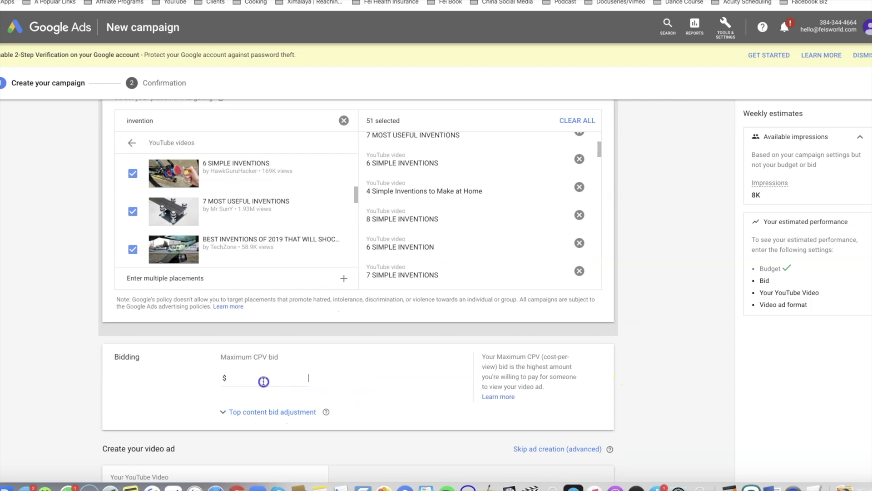
left_click(263, 380)
type("5.00")
scroll(343, 368, "down", 1)
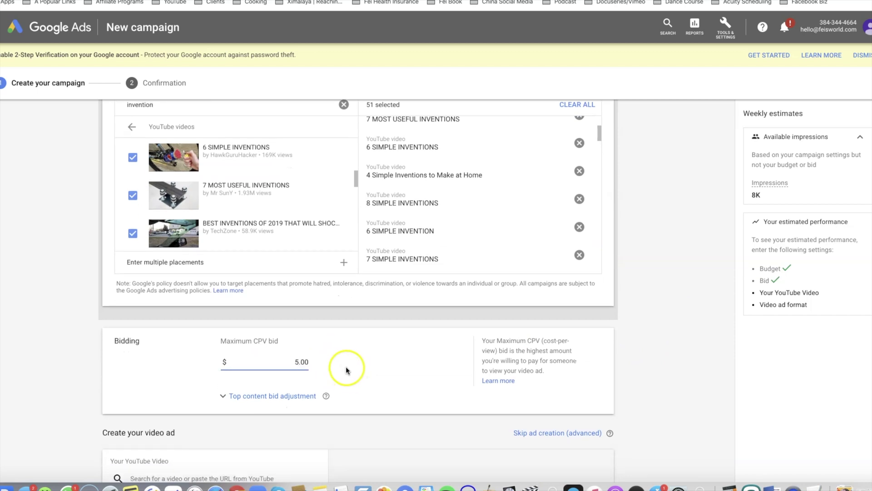
Set the top content bid adjustment to 10% under the campaign's bidding settings.
scroll(345, 370, "down", 2)
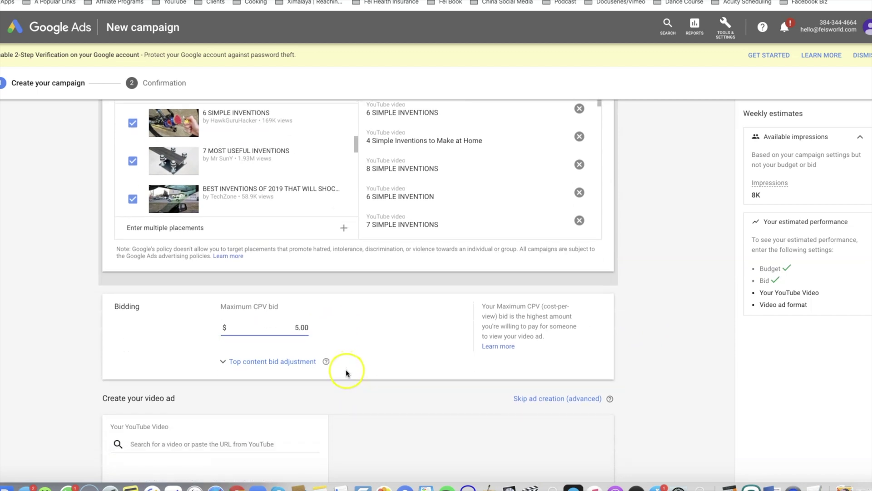
left_click(257, 370)
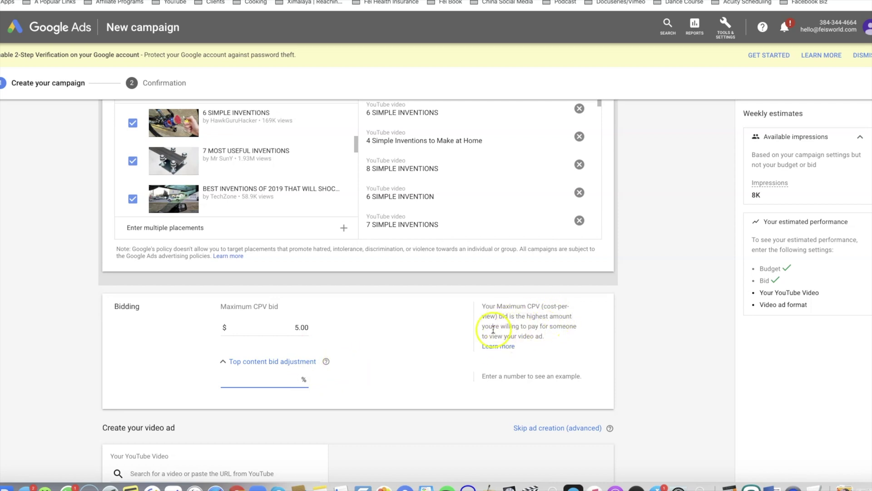
left_click(391, 351)
key("Tab")
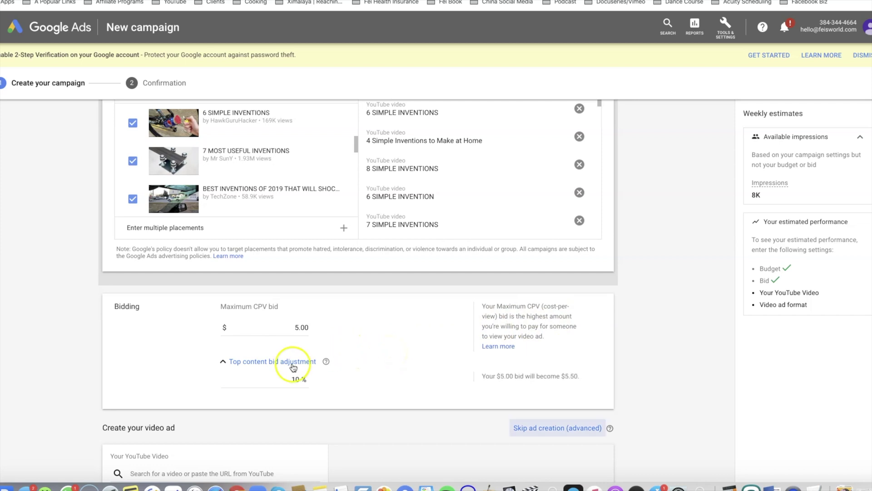
Switch to YouTube Studio and get the shareable link of the unlisted 34-second Mick Ebling video.
scroll(391, 373, "down", 3)
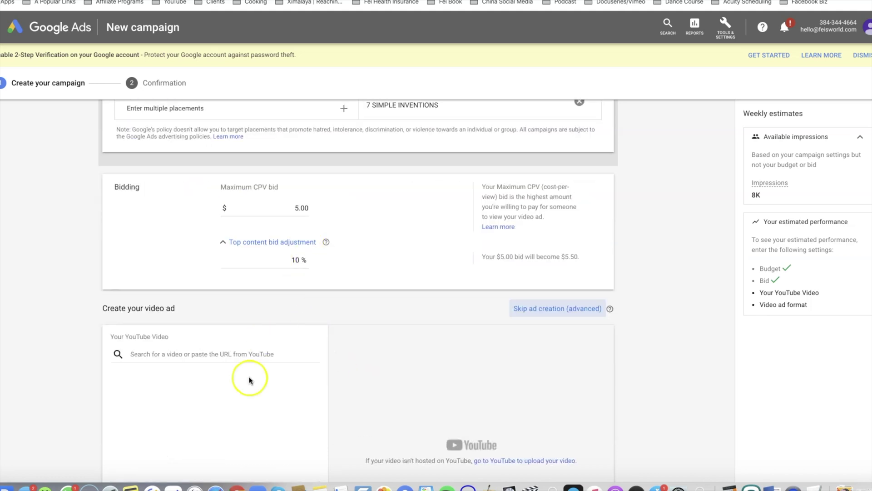
left_click(241, 354)
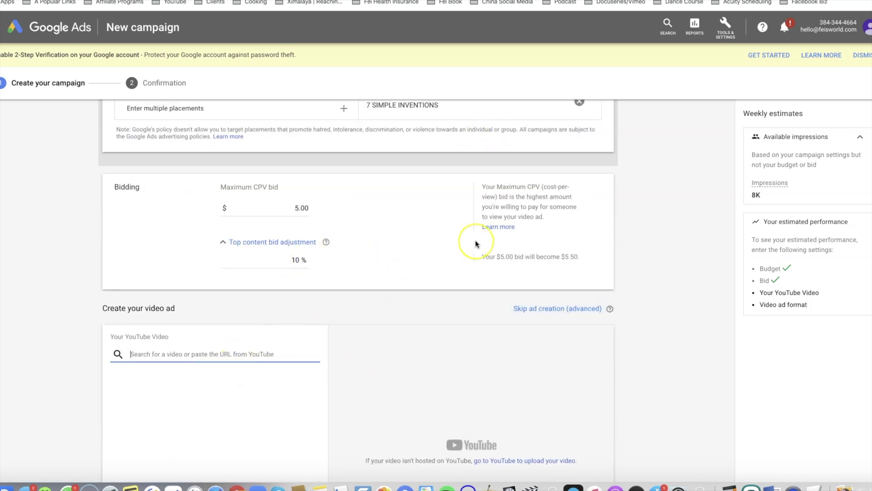
scroll(475, 240, "up", 10)
scroll(477, 249, "up", 15)
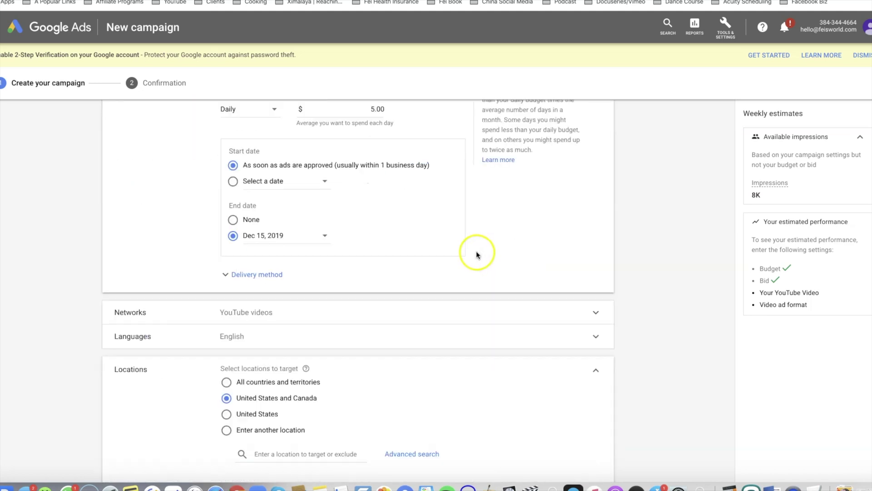
scroll(477, 260, "down", 15)
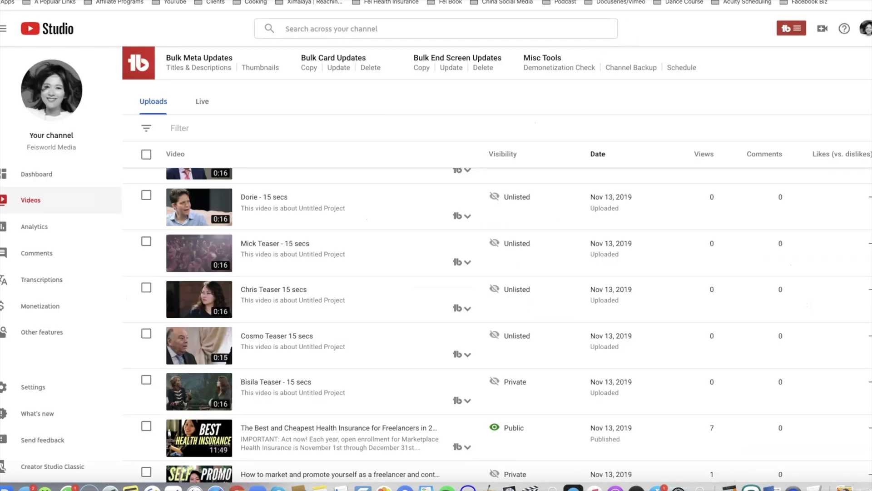
scroll(438, 343, "down", 6)
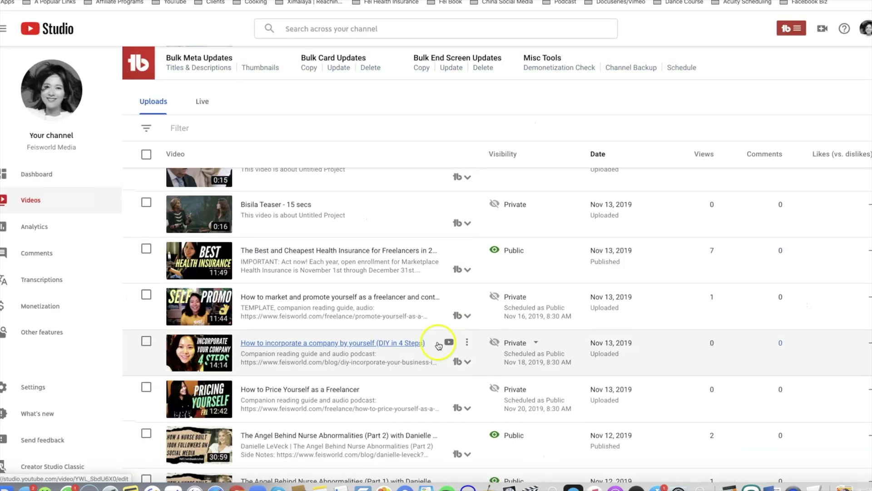
scroll(437, 344, "down", 6)
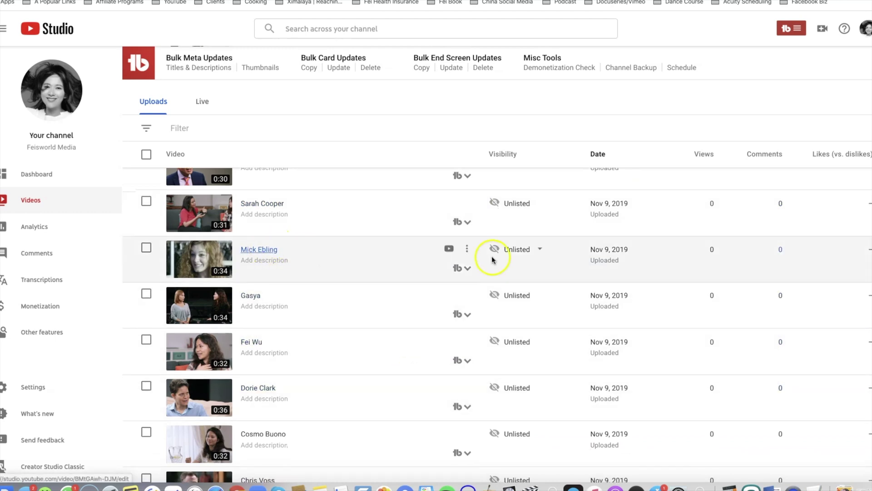
left_click(467, 251)
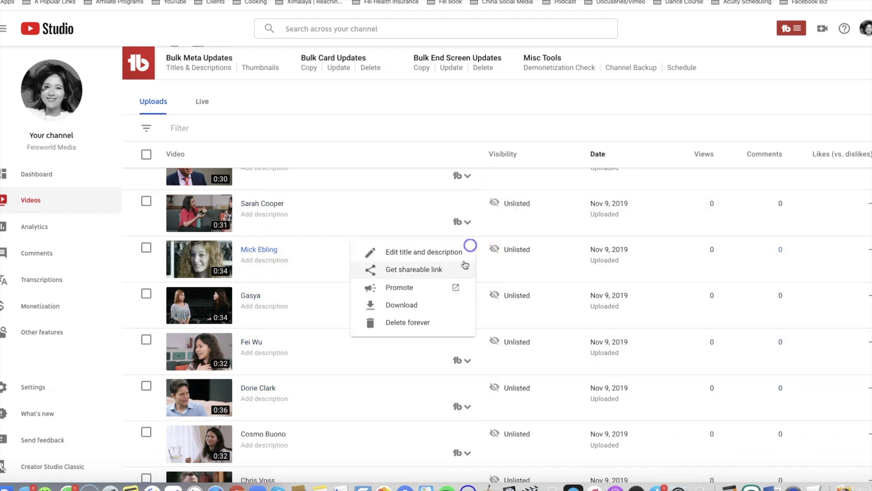
left_click(435, 268)
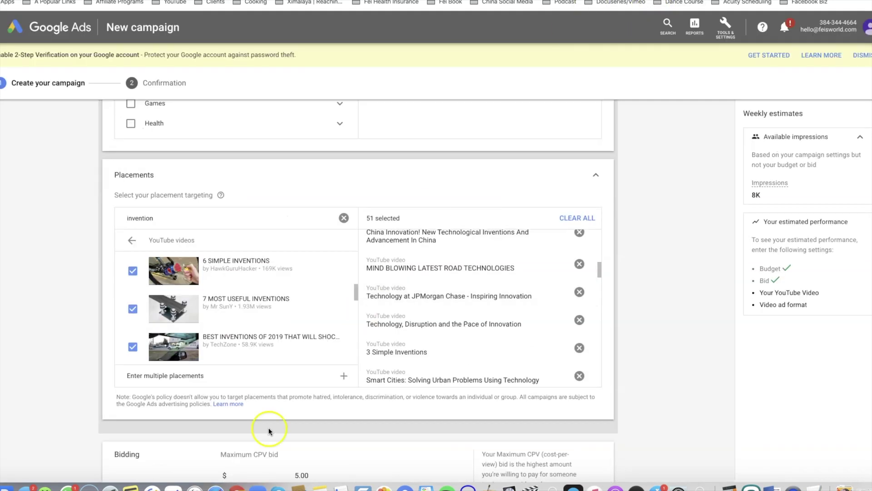
Switch back to Google Ads, paste the Mick Ebling link as the ad's YouTube video, and choose the skippable in-stream format.
scroll(490, 409, "down", 10)
scroll(385, 371, "up", 4)
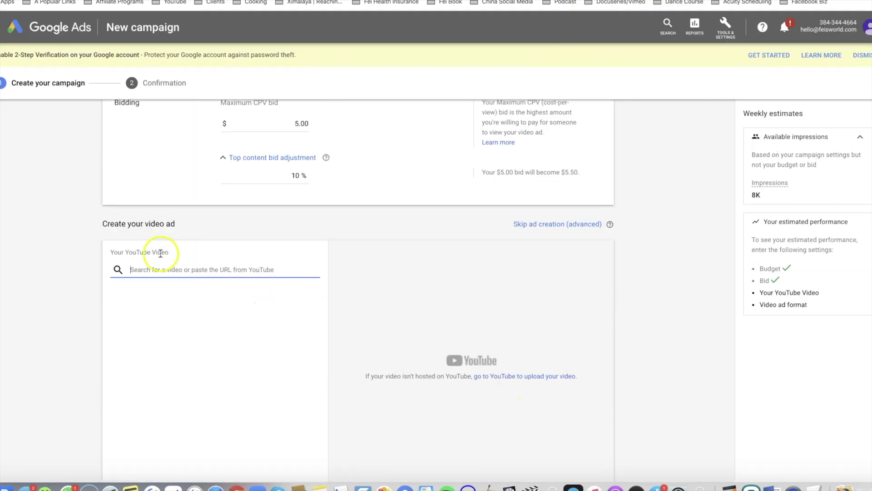
key("super+v")
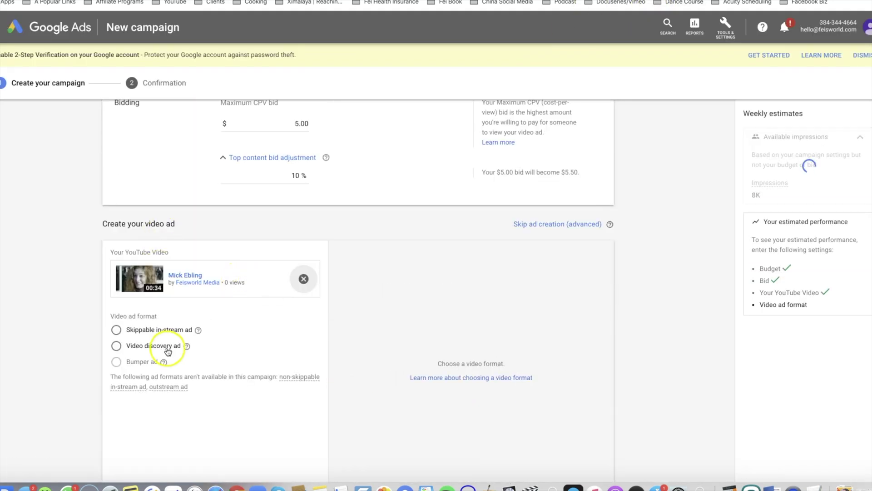
left_click(141, 333)
left_click(182, 417)
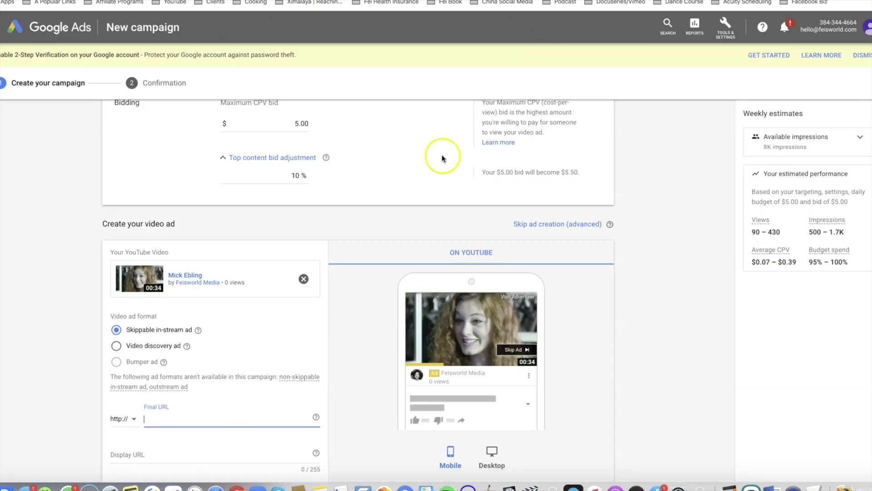
scroll(245, 395, "down", 1)
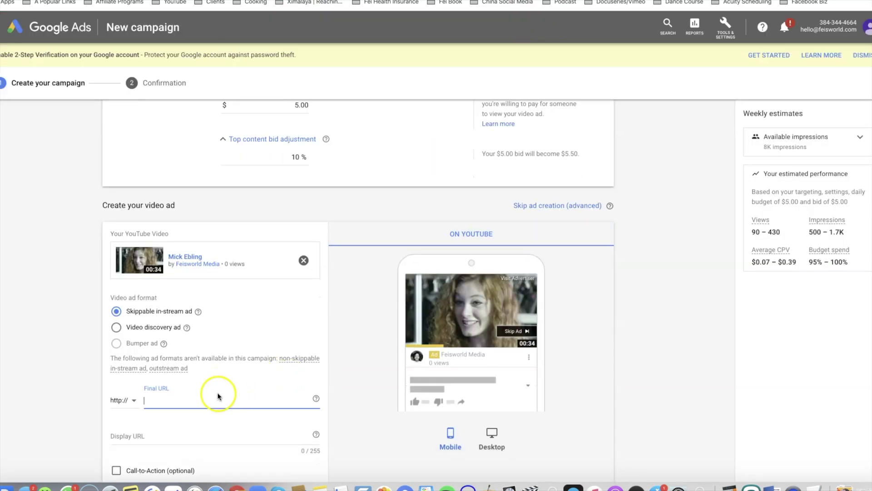
key("super+v")
scroll(227, 409, "down", 3)
left_click(195, 384)
key("super+v")
Name the ad "Mick Ebeling full teaser" and create the campaign.
scroll(255, 368, "down", 6)
scroll(233, 396, "down", 1)
left_click_drag(171, 402, 83, 393)
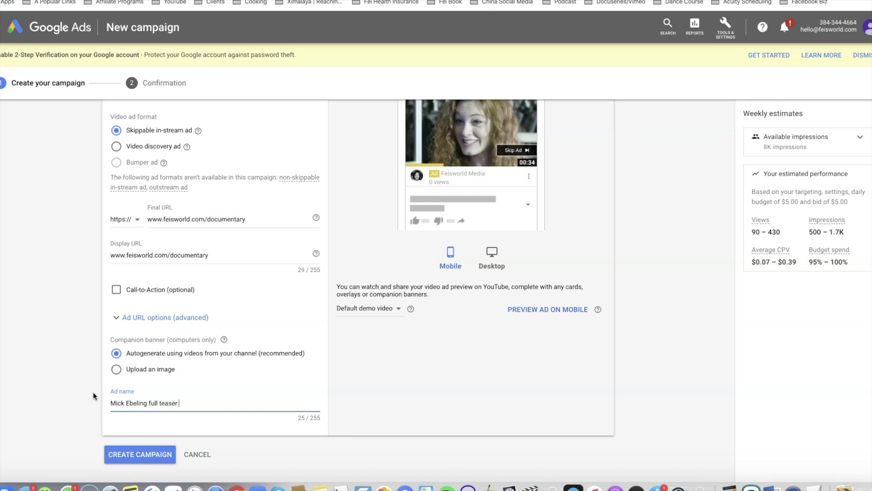
left_click(149, 454)
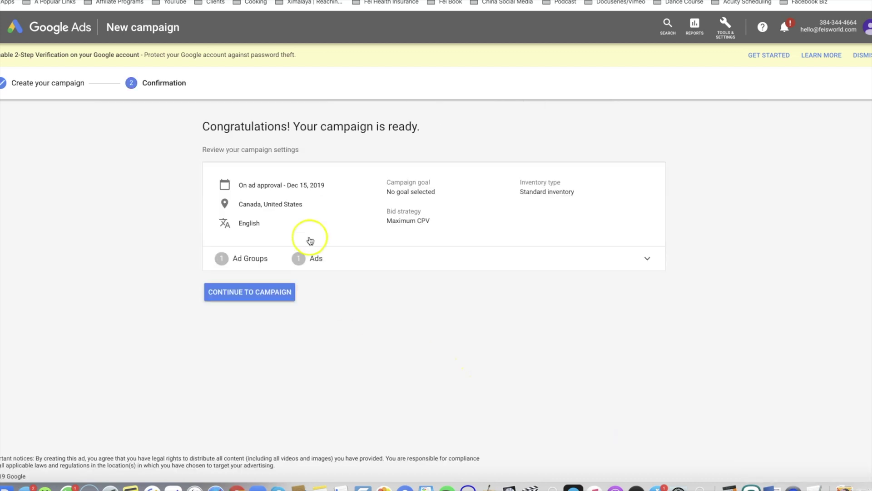
Continue to the new campaign and review the ad in its Mick Ebeling - Full Teaser ad group.
left_click(275, 292)
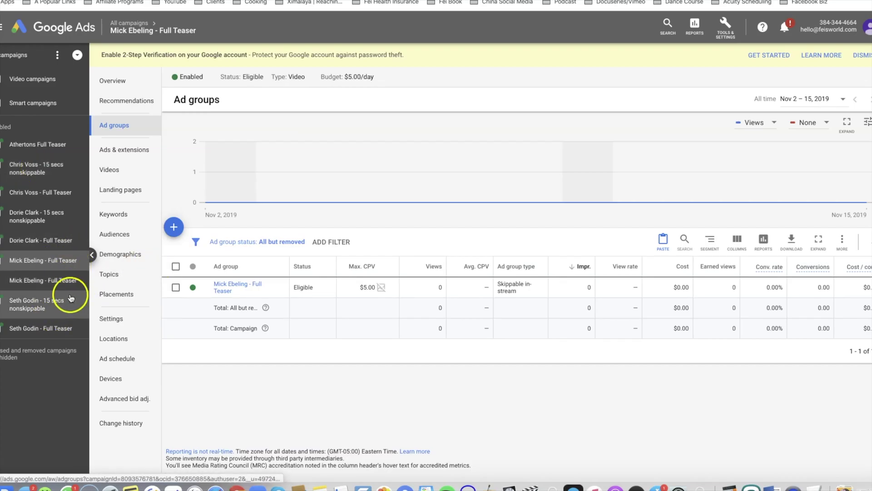
mouse_move(475, 264)
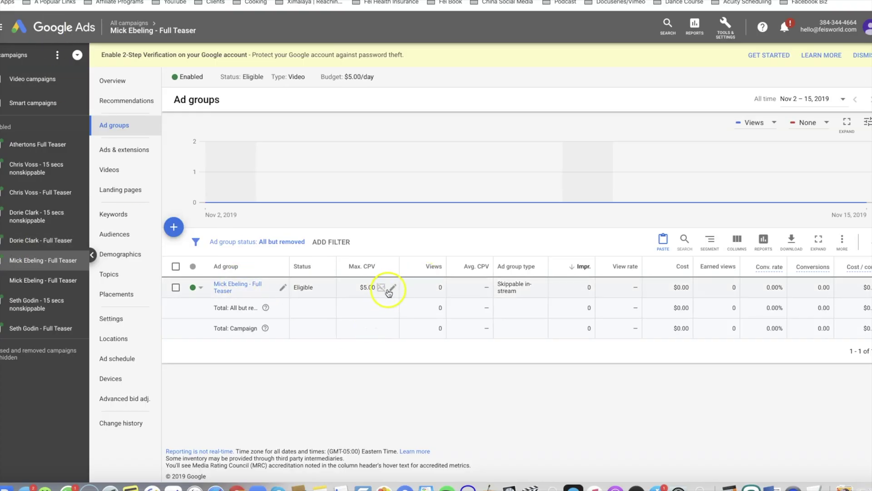
left_click(27, 280)
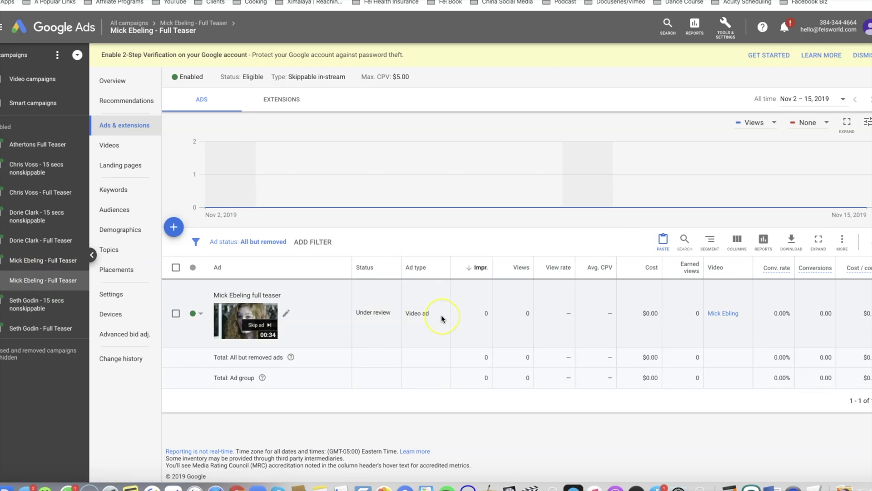
mouse_move(399, 75)
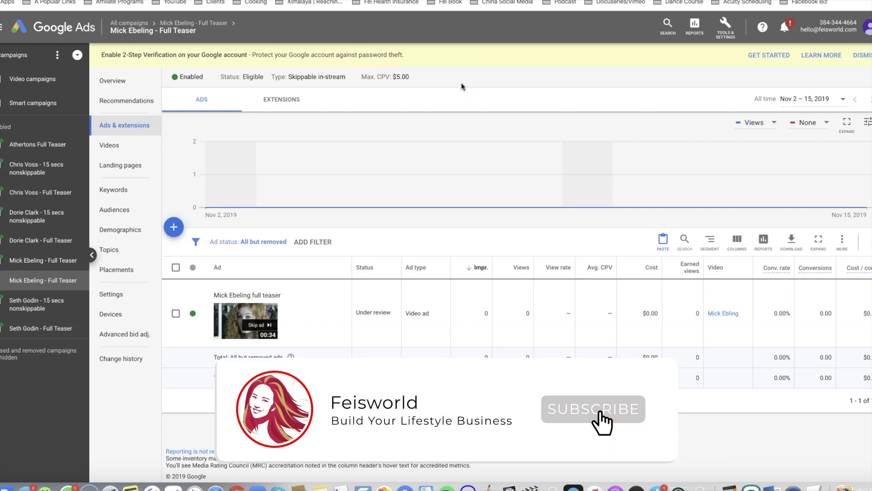
left_click(195, 60)
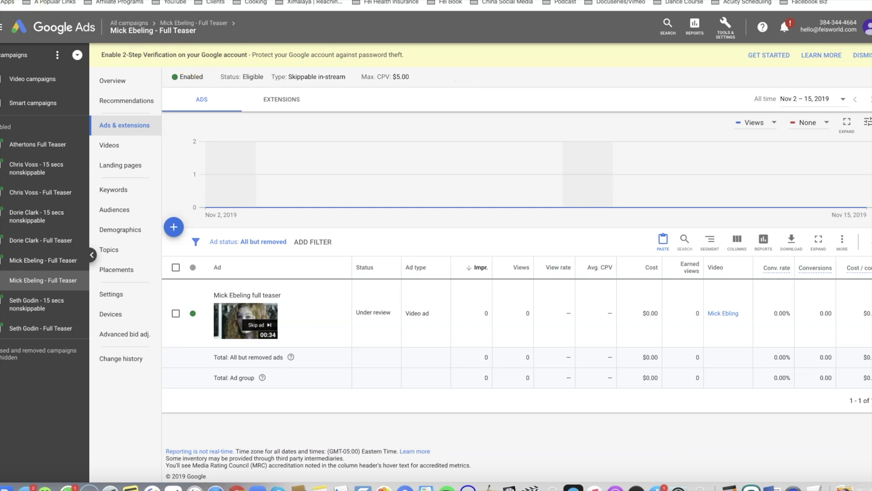